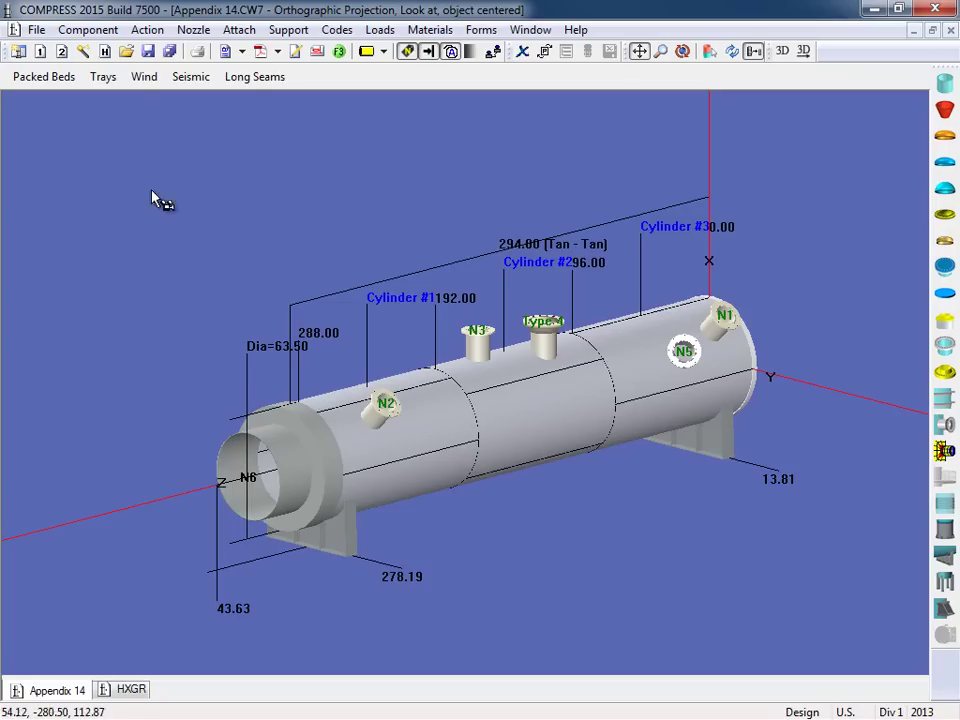
# Step: Select the vessel's left end head and edit Flat Head with Large Central Opening #1
pyautogui.click(96, 33)
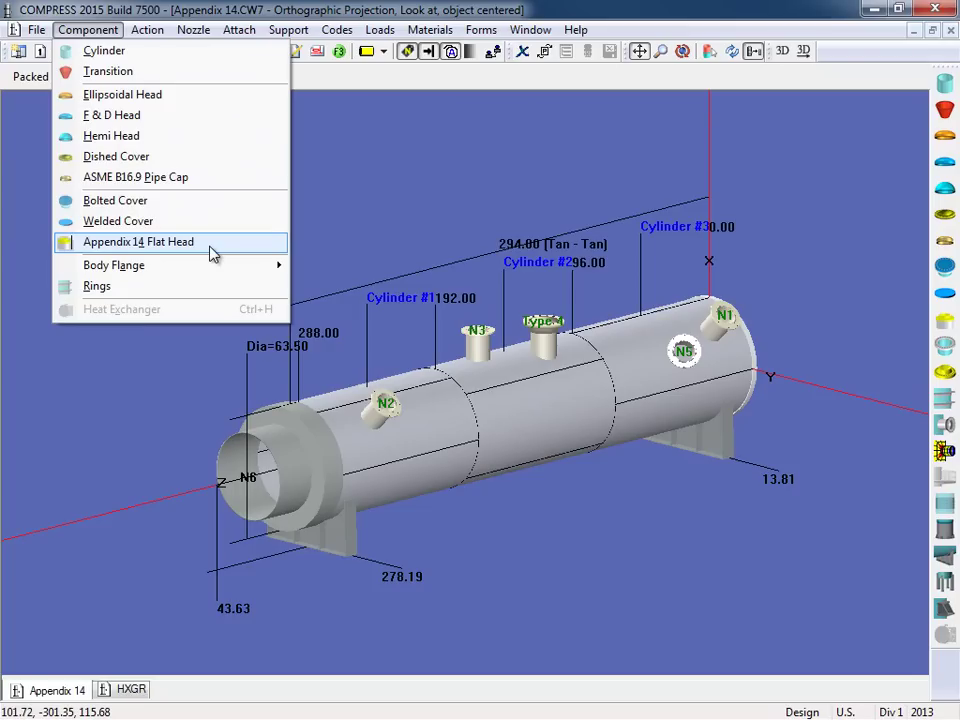
pyautogui.click(186, 360)
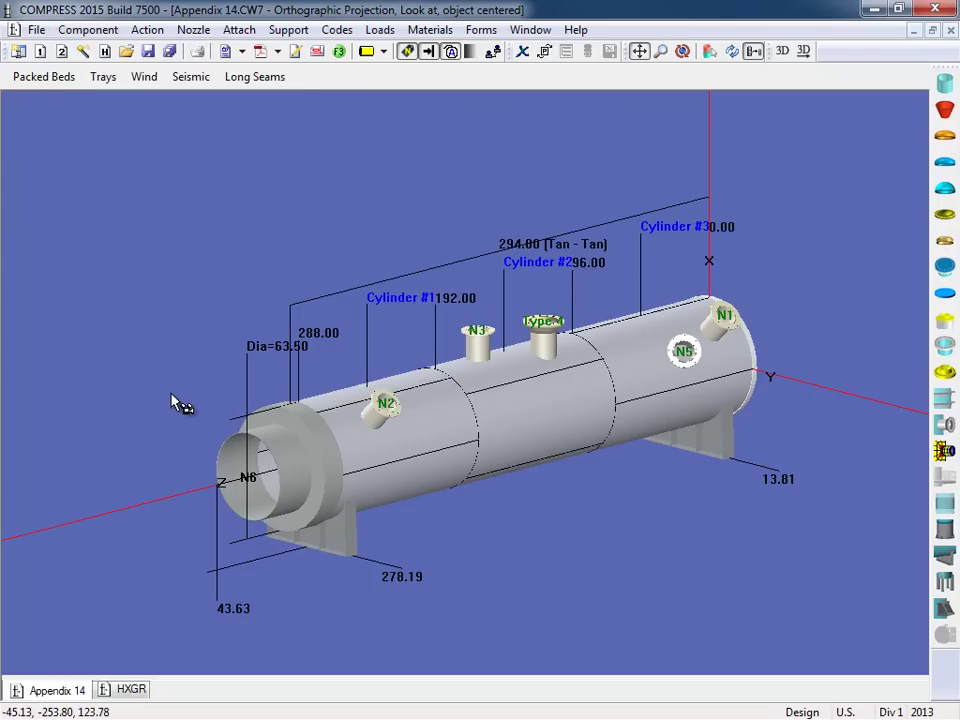
pyautogui.click(292, 440)
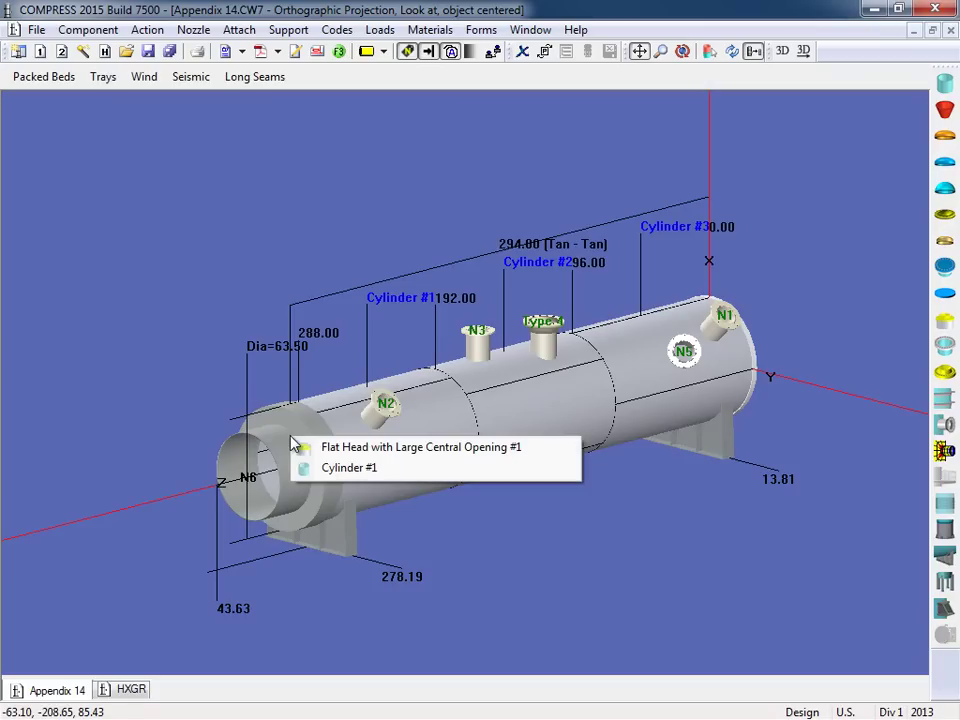
pyautogui.click(374, 448)
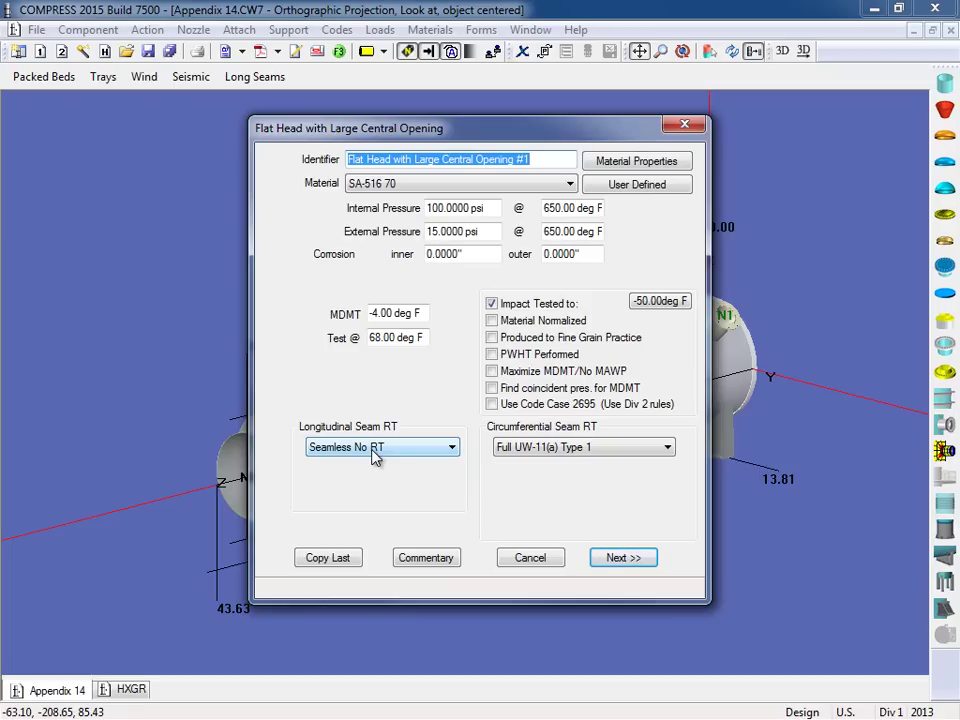
# Step: Keep Fig. UG-34 Sketch (a) for the flat head and accept the Appendix 14 inputs
pyautogui.click(611, 559)
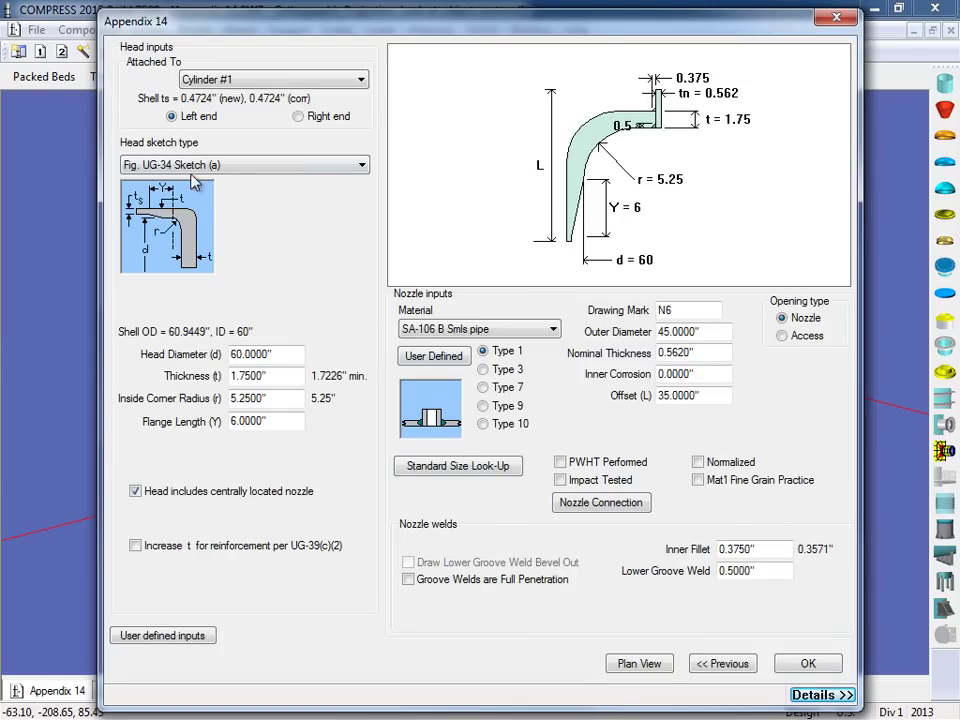
pyautogui.click(364, 167)
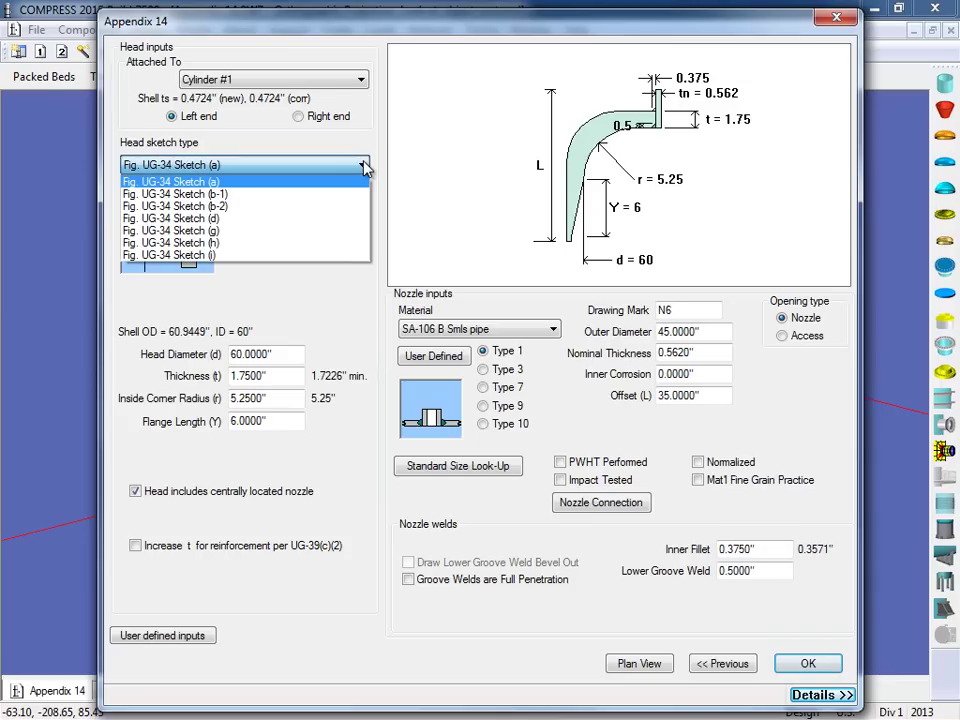
pyautogui.click(364, 168)
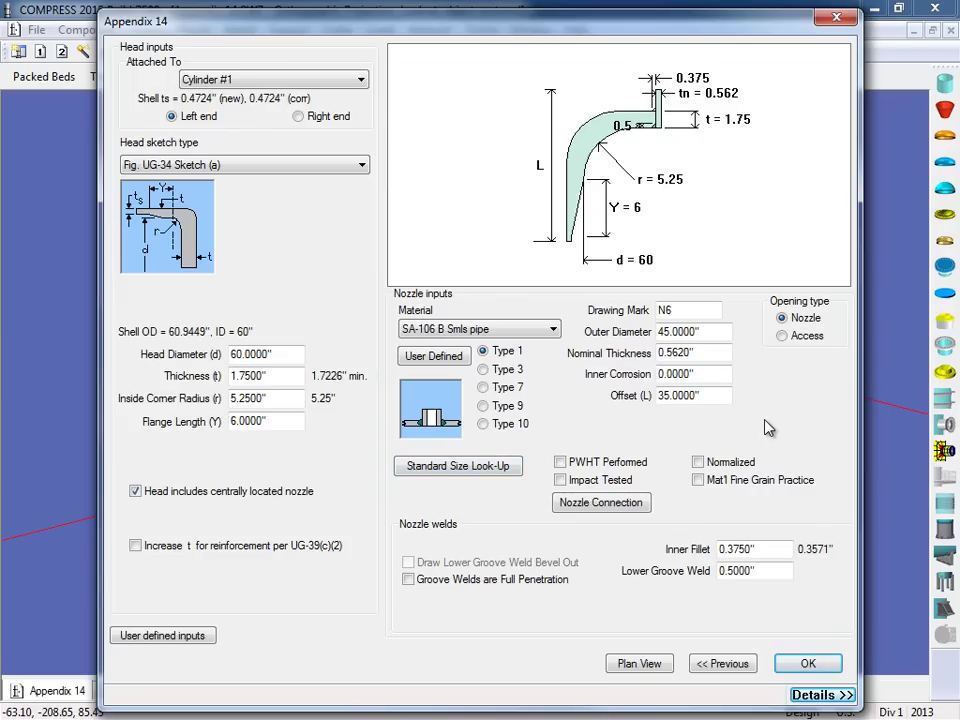
pyautogui.click(808, 666)
pyautogui.moveTo(461, 596); pyautogui.dragTo(471, 499)
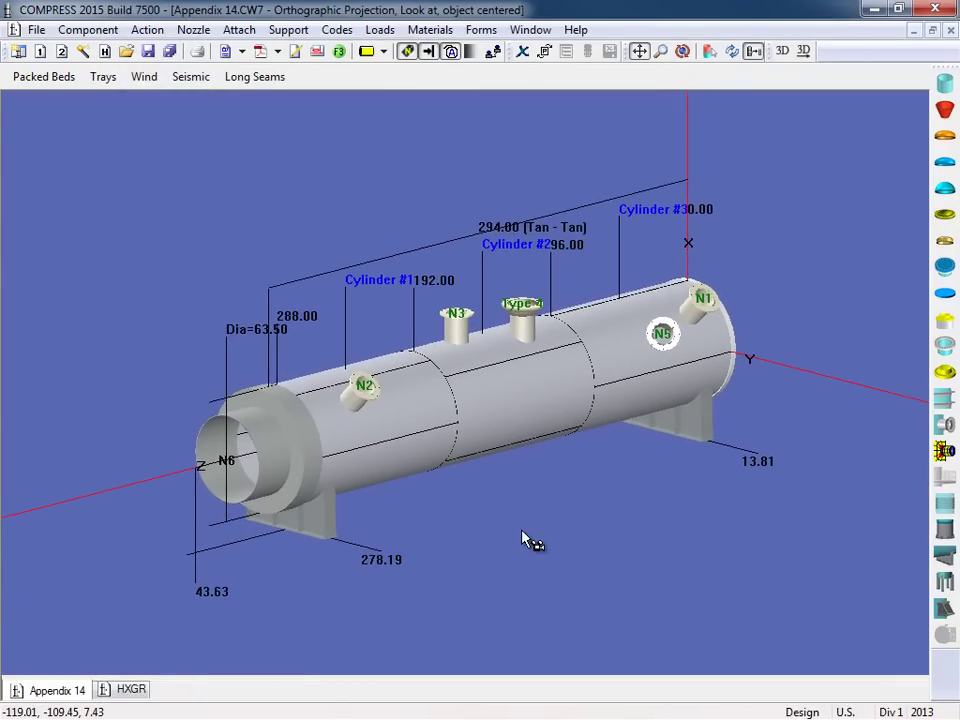
pyautogui.scroll(1, 467, 525)
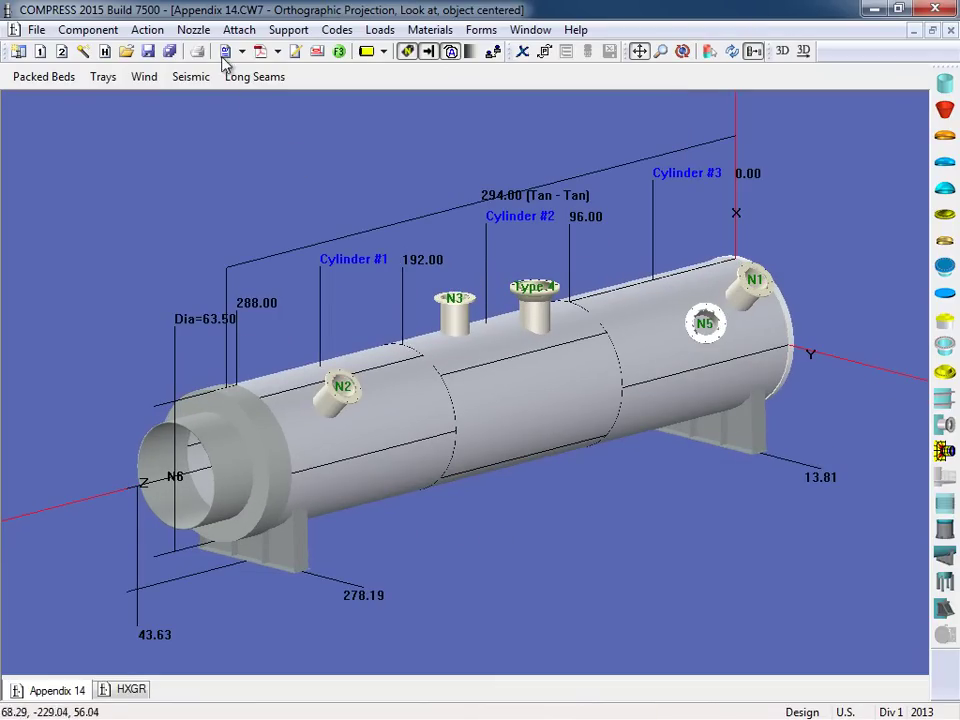
pyautogui.click(196, 32)
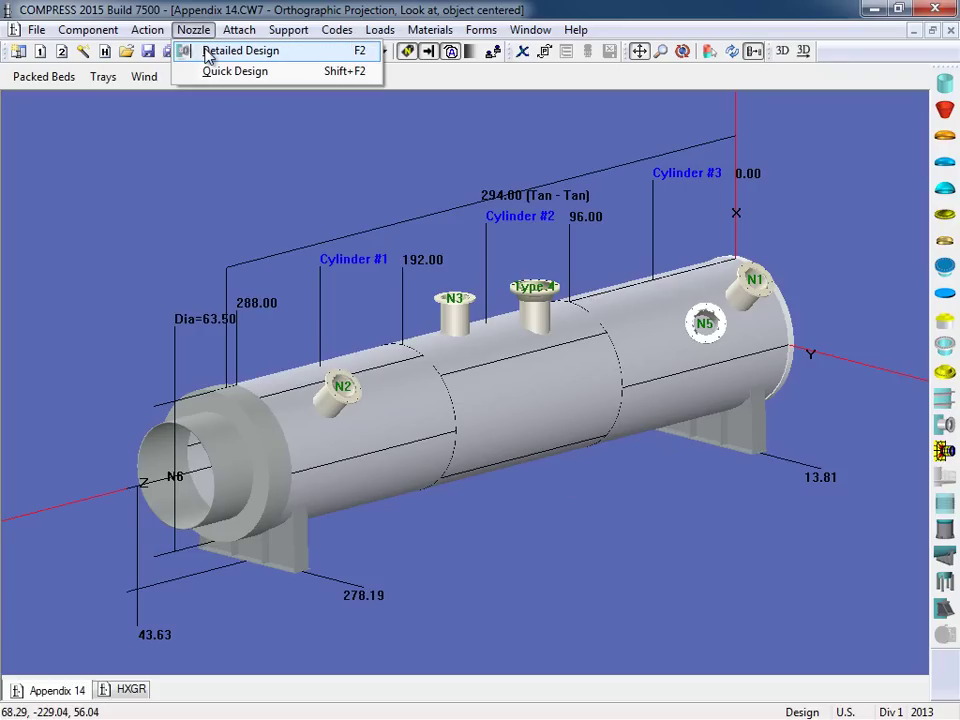
pyautogui.click(206, 183)
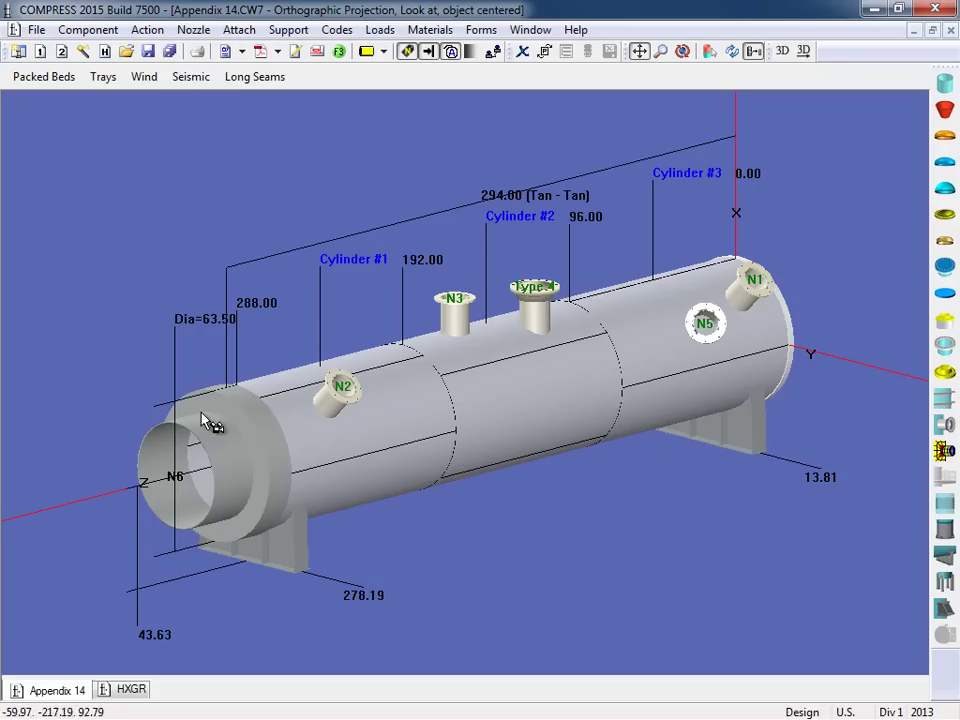
pyautogui.doubleClick(390, 580)
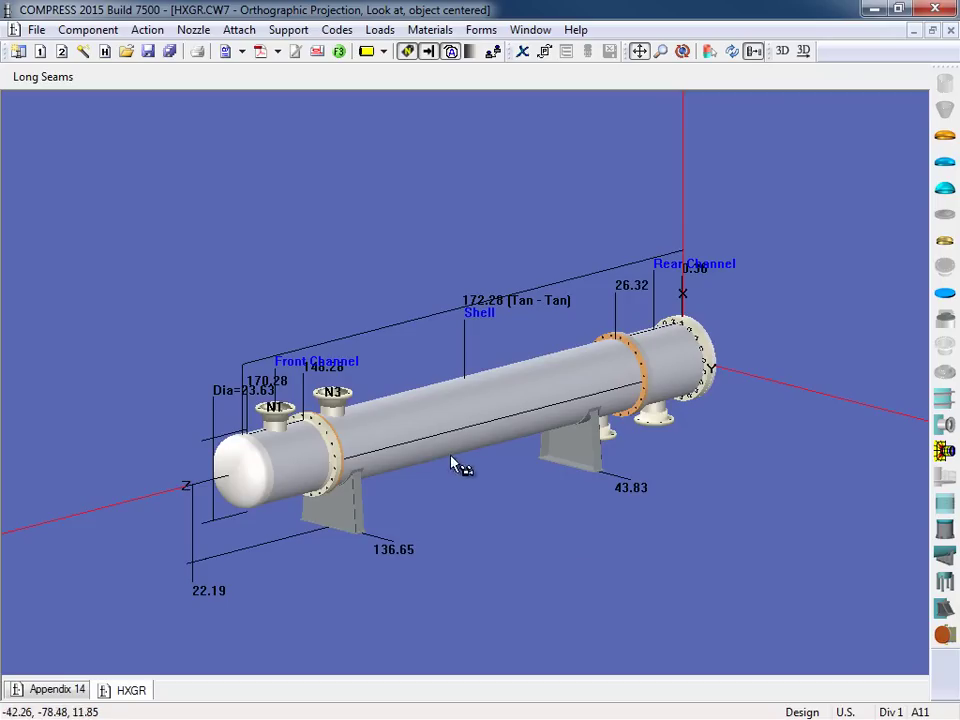
# Step: Choose Tubesheet at the HXGR shell to open the Heat Exchanger Dialog
pyautogui.click(402, 437)
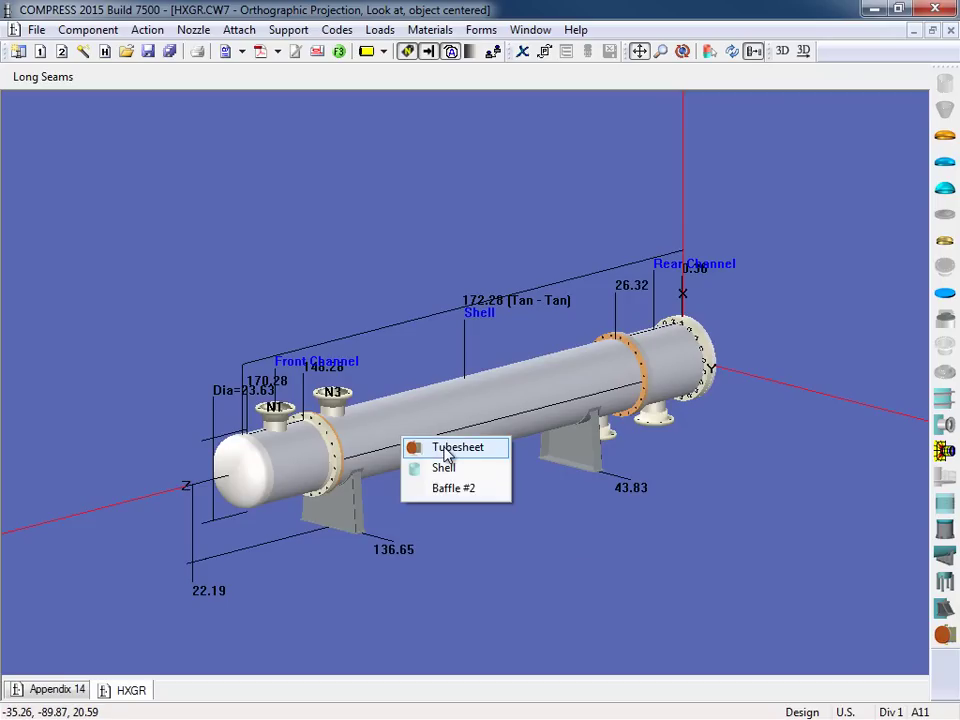
pyautogui.click(446, 450)
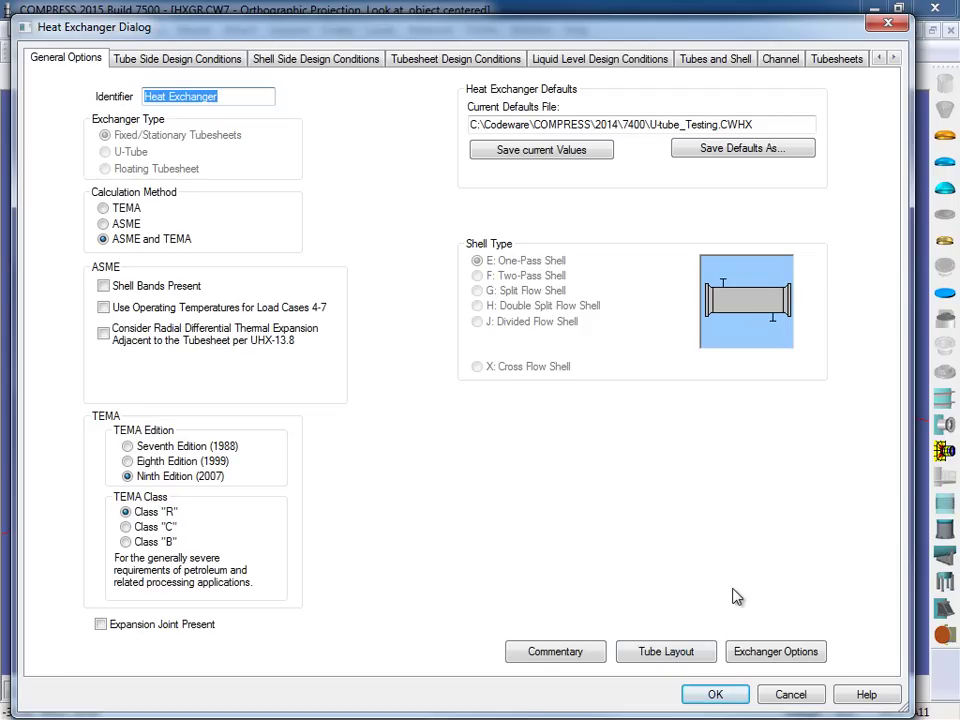
pyautogui.click(696, 653)
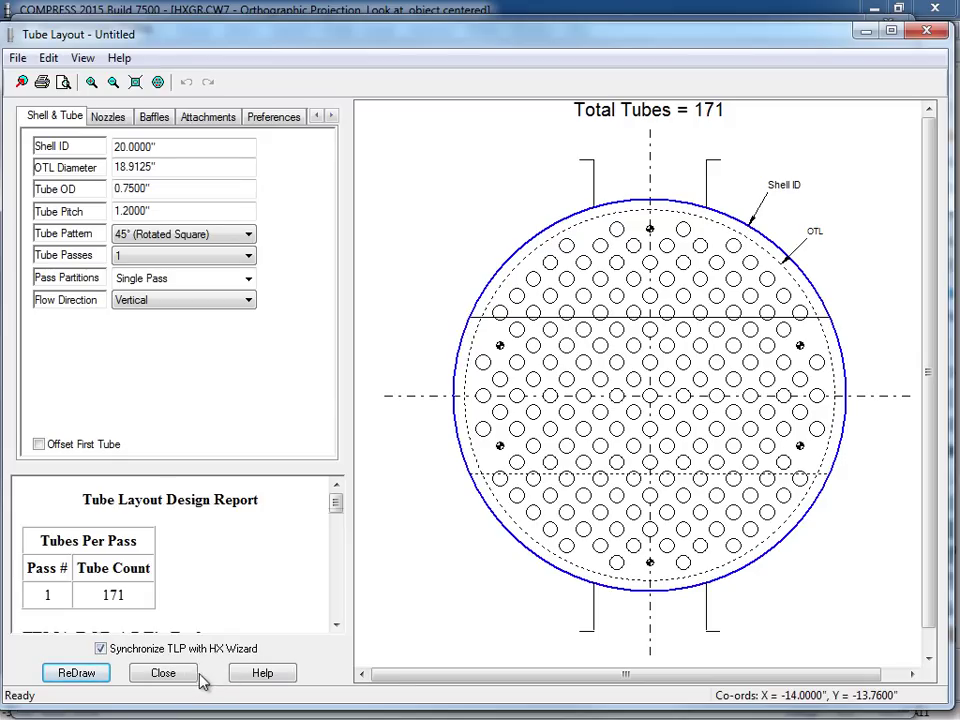
pyautogui.click(189, 676)
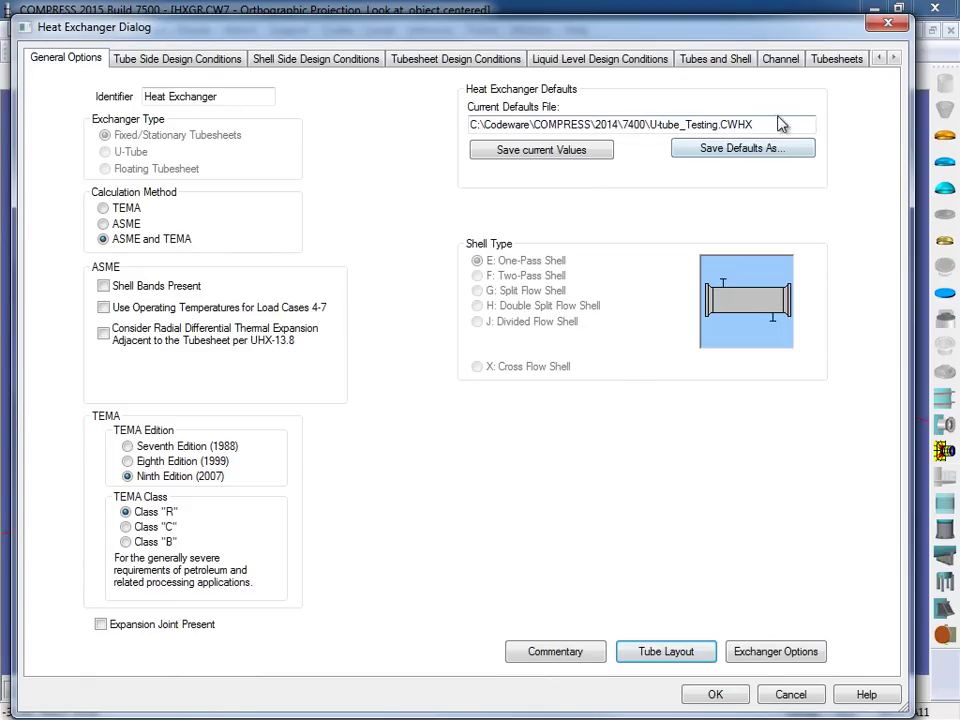
# Step: Change the TEMA RCB-7.21 tube hole diameter from Custom Fit 0.7700" to Standard Fit 0.7600"
pyautogui.click(838, 60)
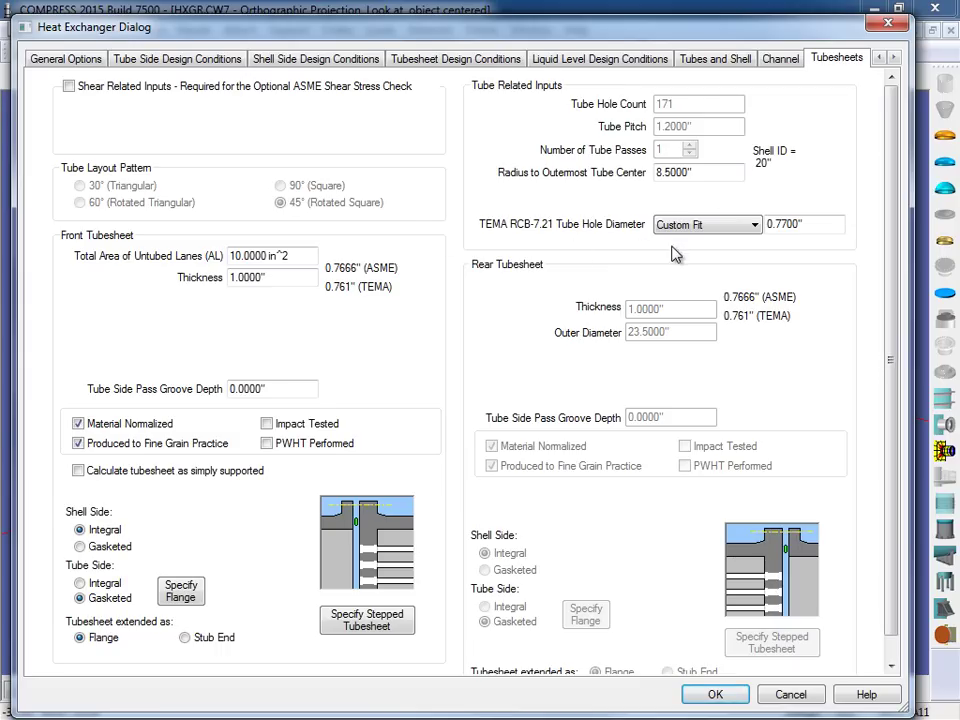
pyautogui.click(755, 229)
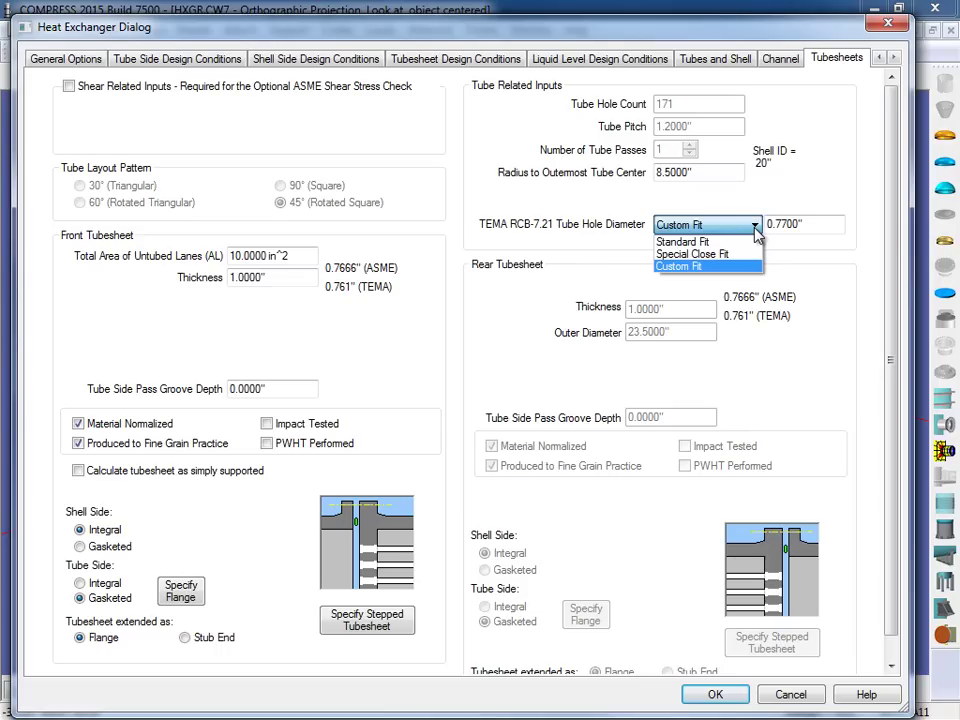
pyautogui.click(737, 242)
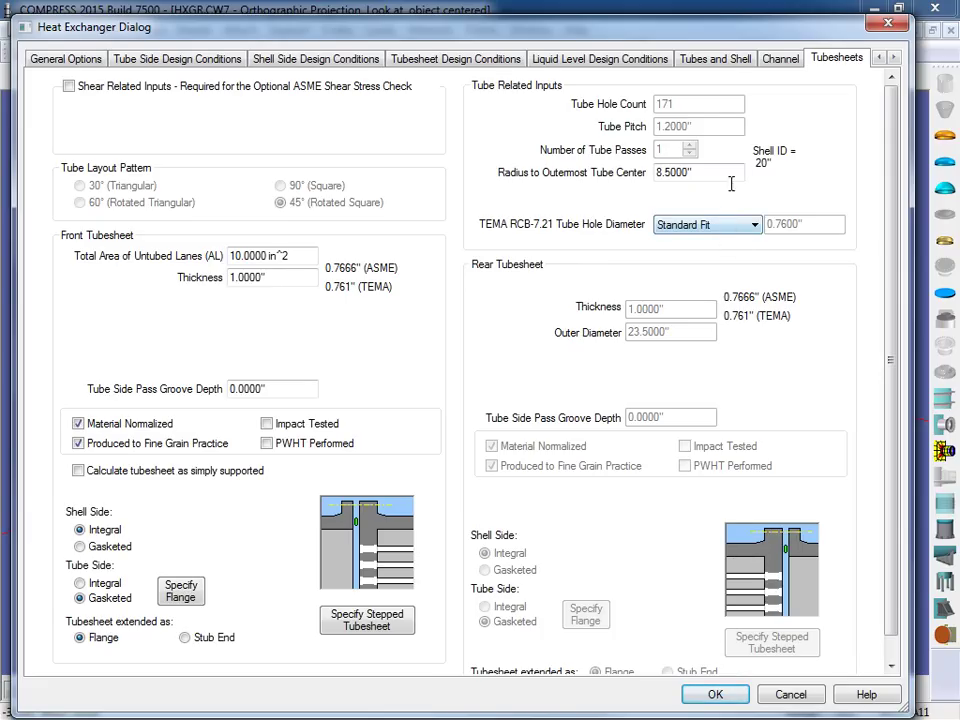
# Step: Leave the tube hole tolerance at 1/64" per RCB-4.2 and accept the heat exchanger settings
pyautogui.click(726, 62)
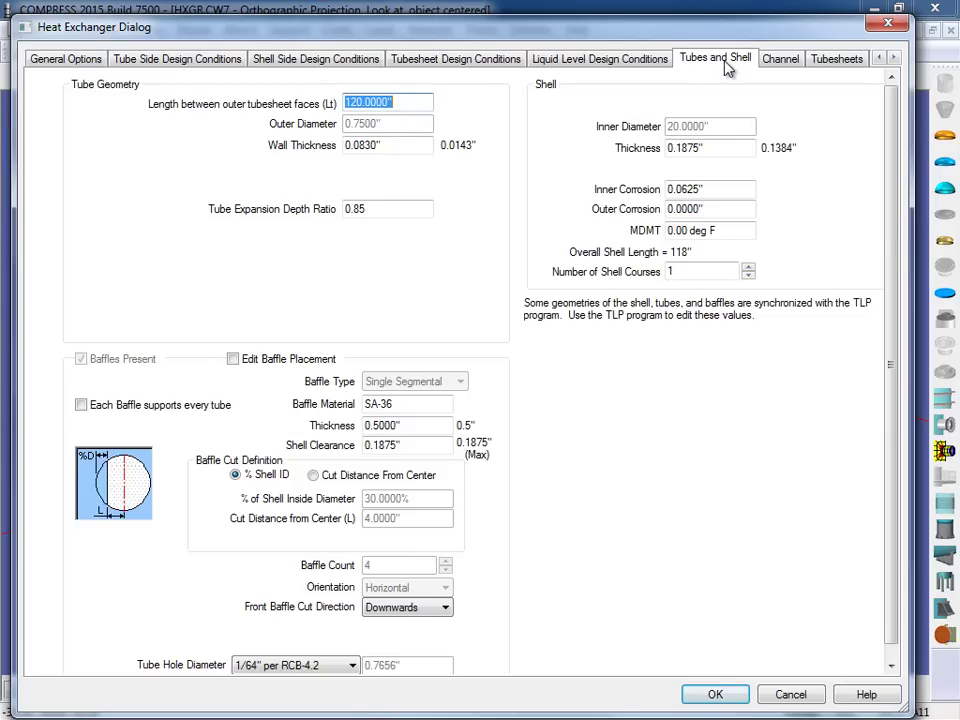
pyautogui.scroll(-1, 893, 280)
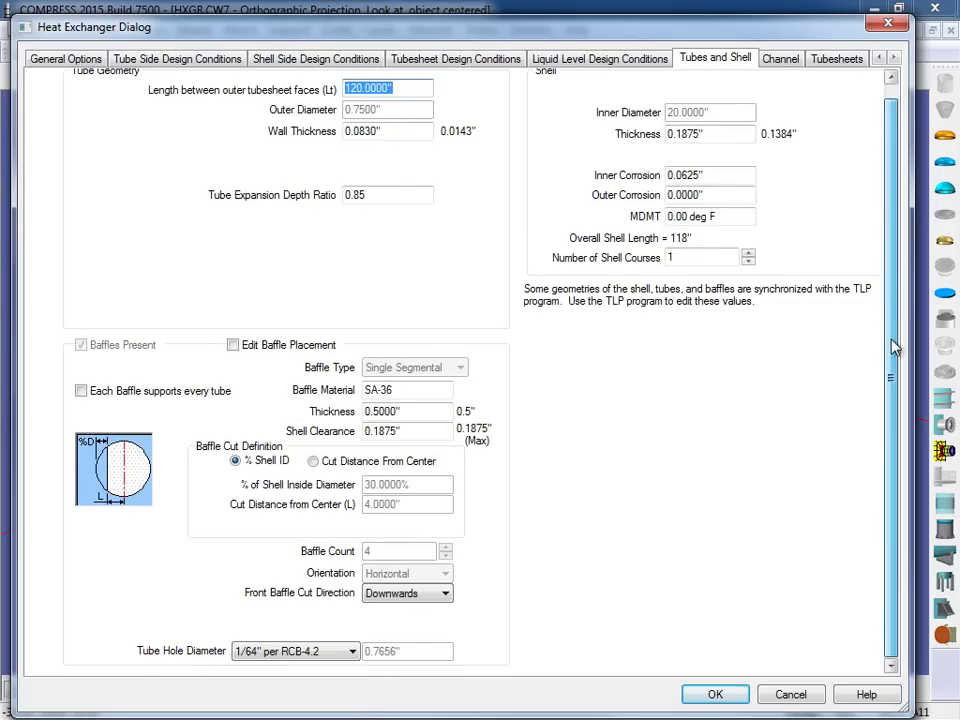
pyautogui.click(340, 653)
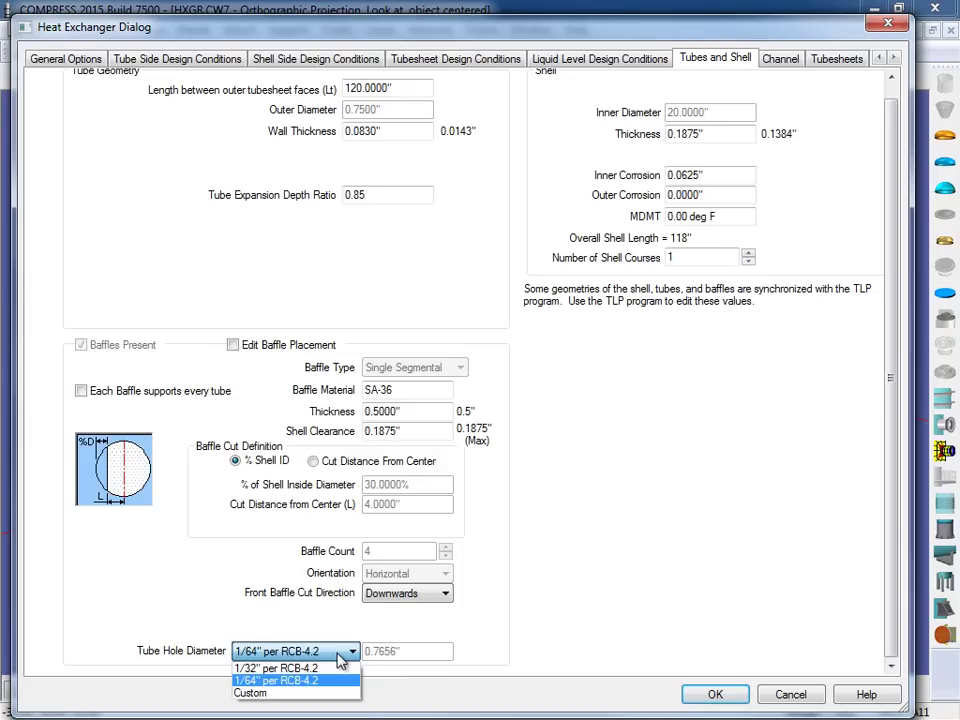
pyautogui.click(342, 660)
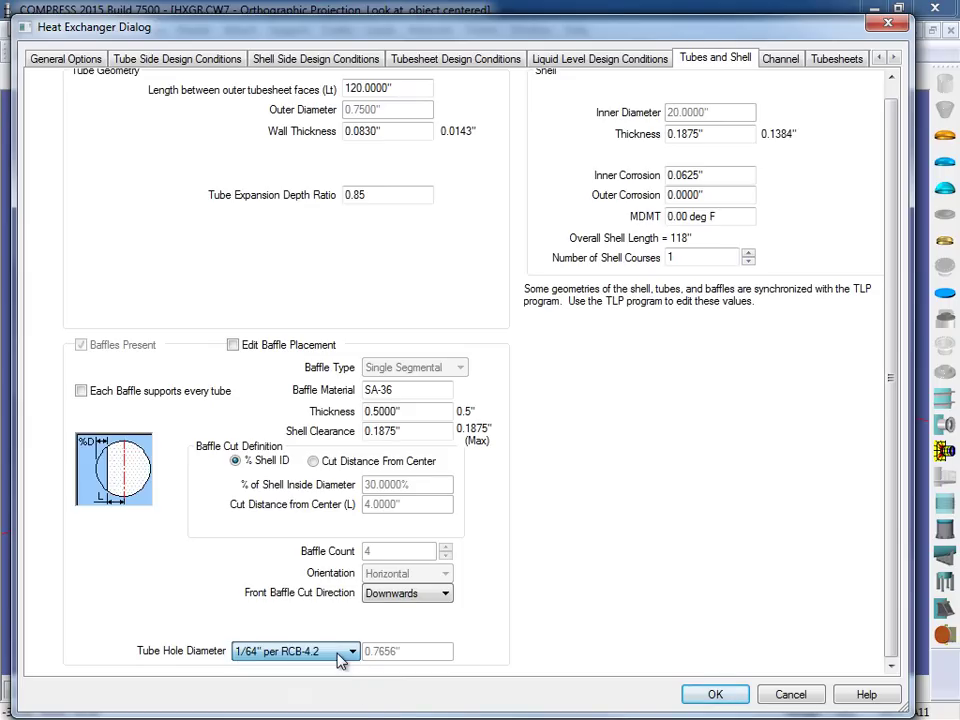
pyautogui.click(703, 695)
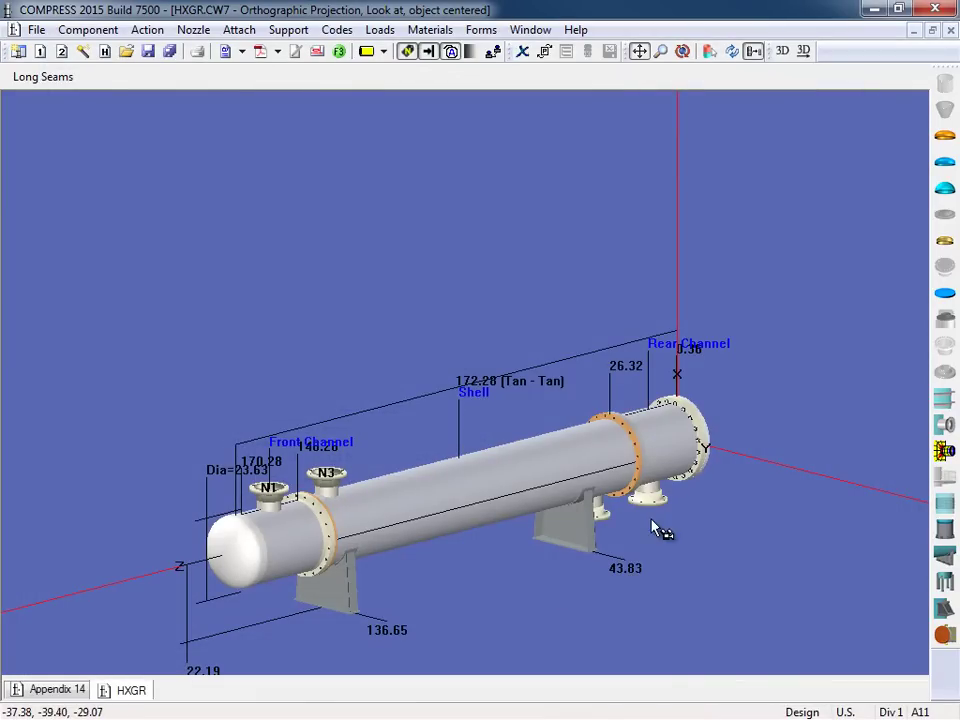
# Step: Regenerate the HXGR exchanger as a 3D solid model with channels, shell, nozzles and saddles
pyautogui.click(784, 55)
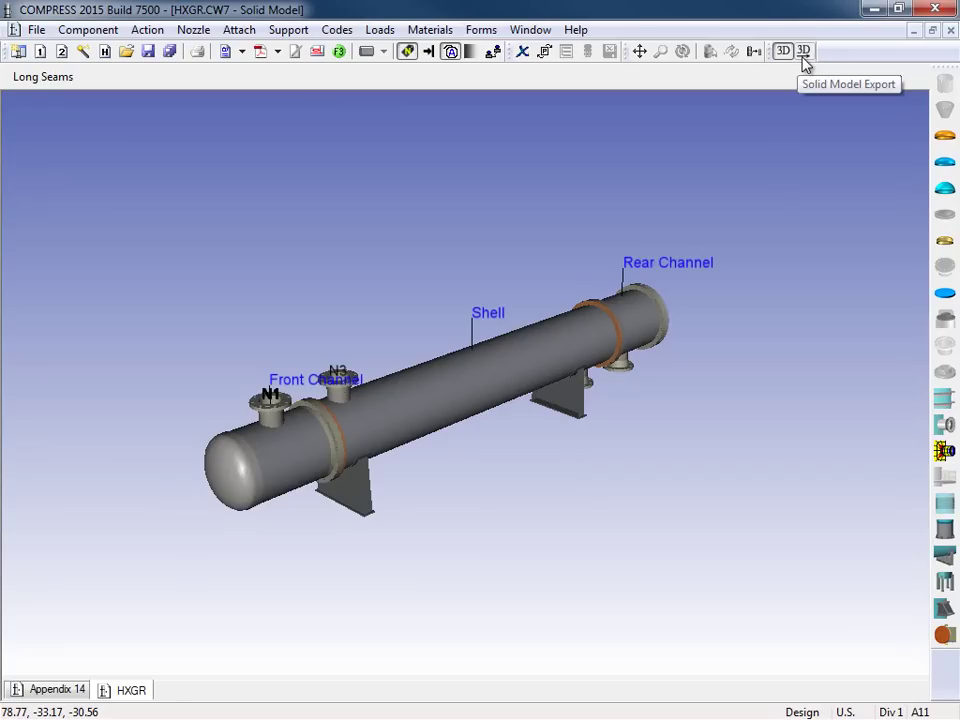
# Step: Export the solid model as HXGR.xml3d in Codeware XML 3D format and acknowledge the success message
pyautogui.click(803, 56)
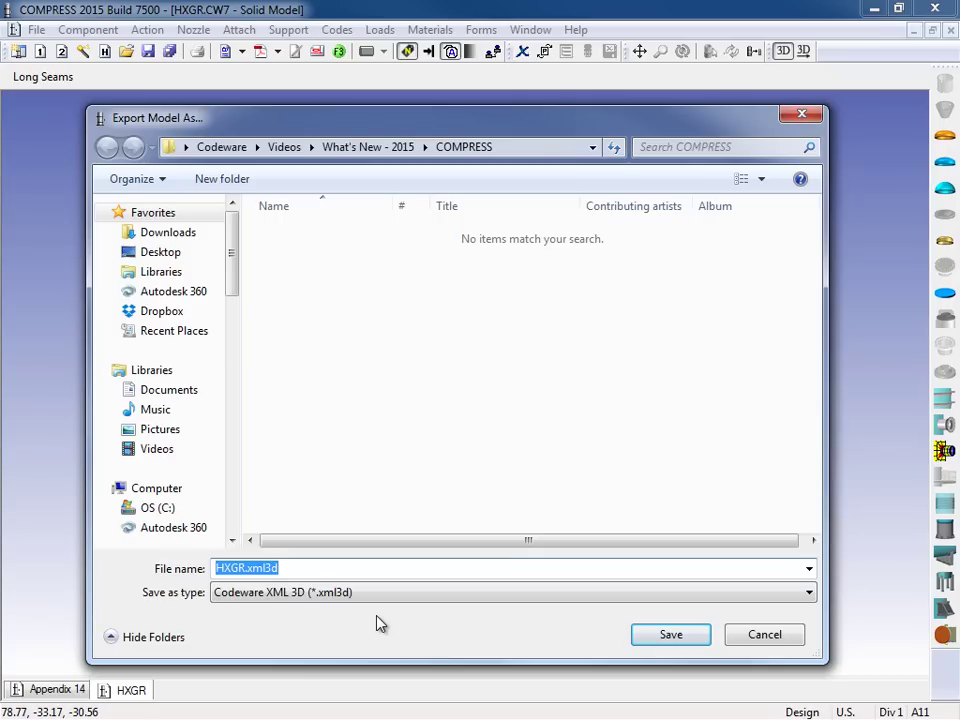
pyautogui.click(807, 596)
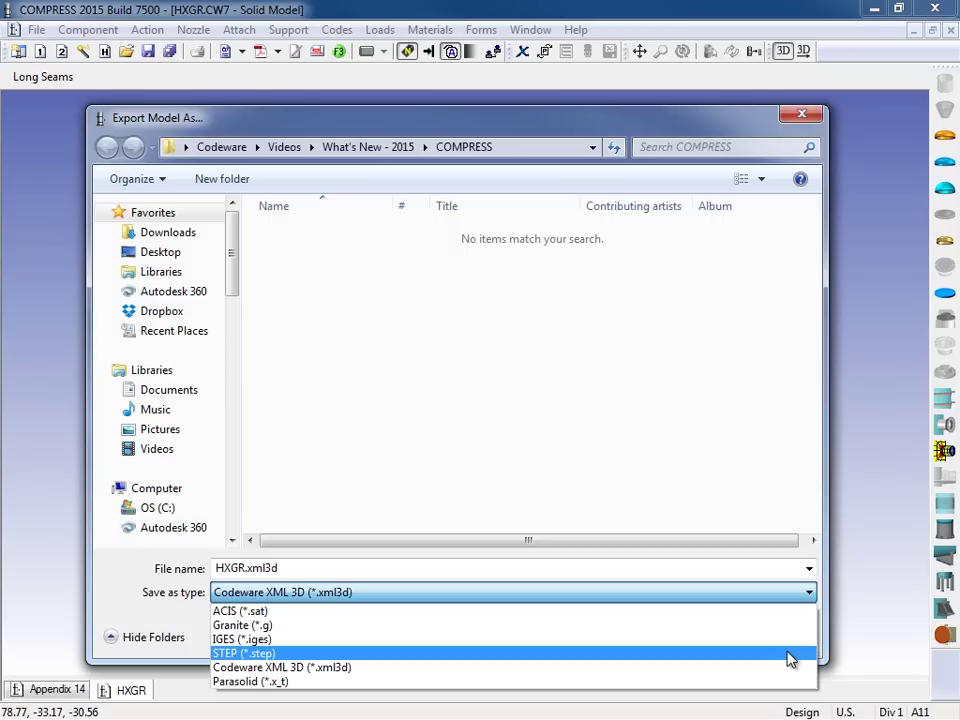
pyautogui.click(692, 667)
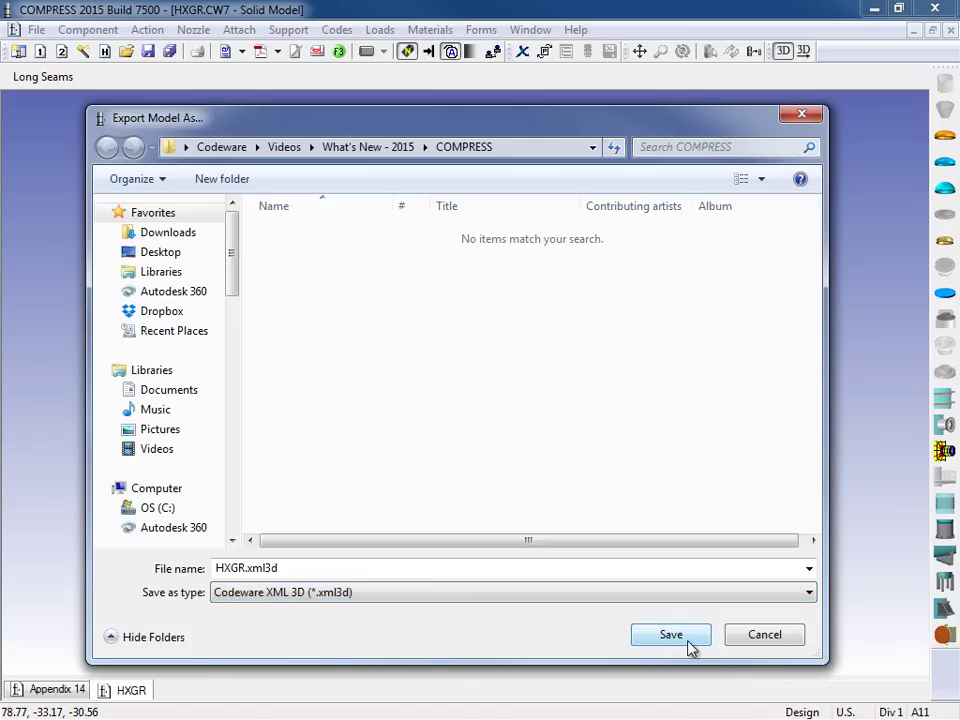
pyautogui.click(688, 641)
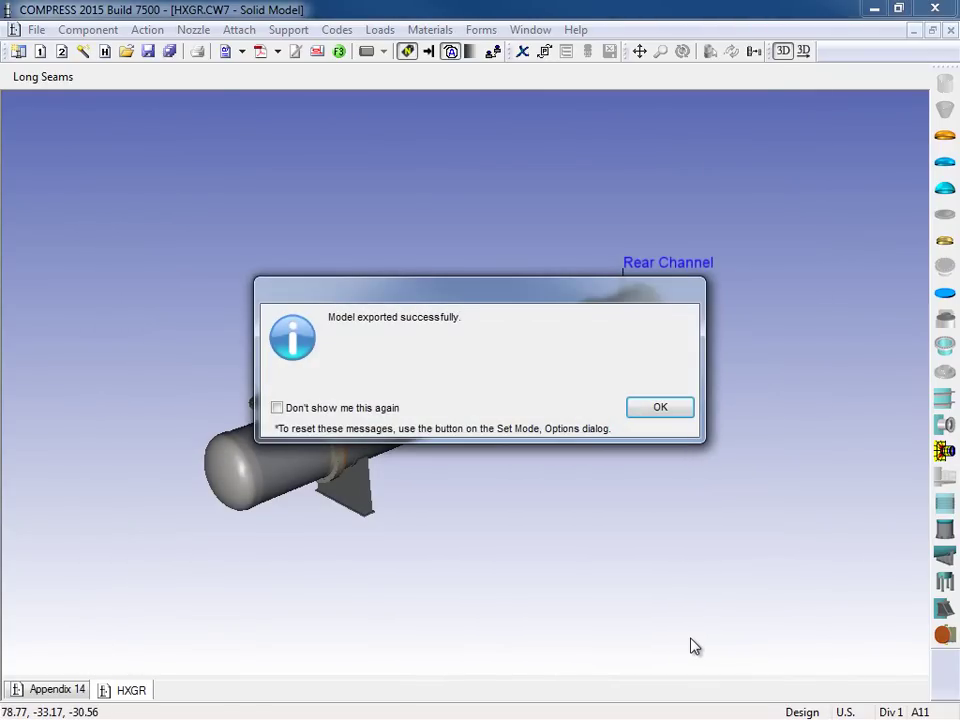
pyautogui.click(659, 410)
pyautogui.scroll(1, 628, 567)
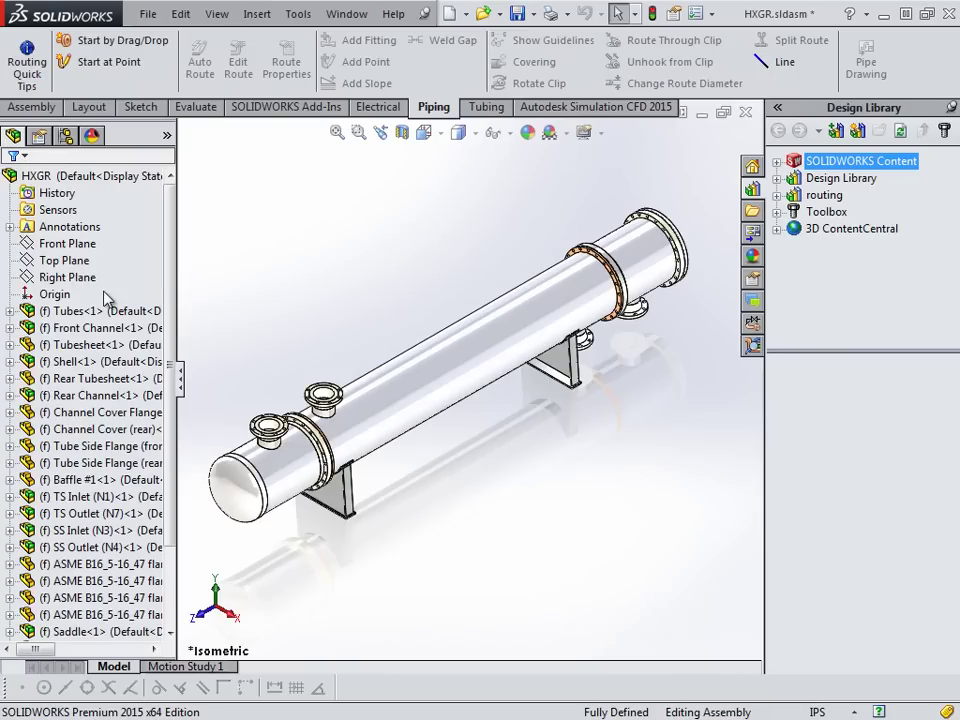
pyautogui.click(105, 345)
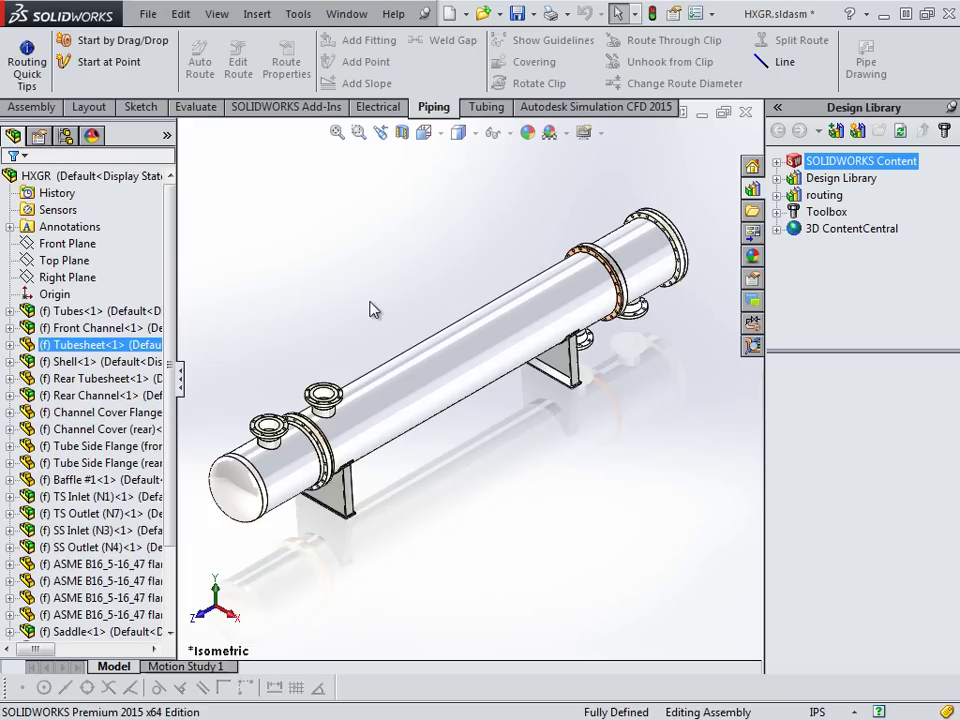
pyautogui.press('Escape')
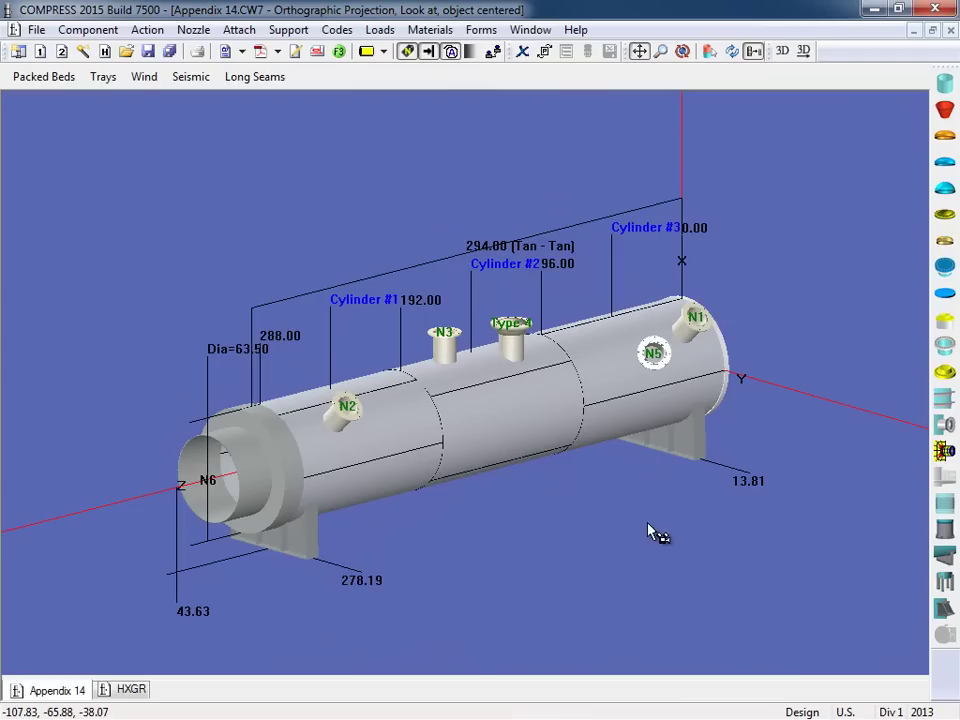
# Step: Rotate the view to the right end cap and edit Welded Cover #1
pyautogui.moveTo(649, 596); pyautogui.dragTo(439, 504)
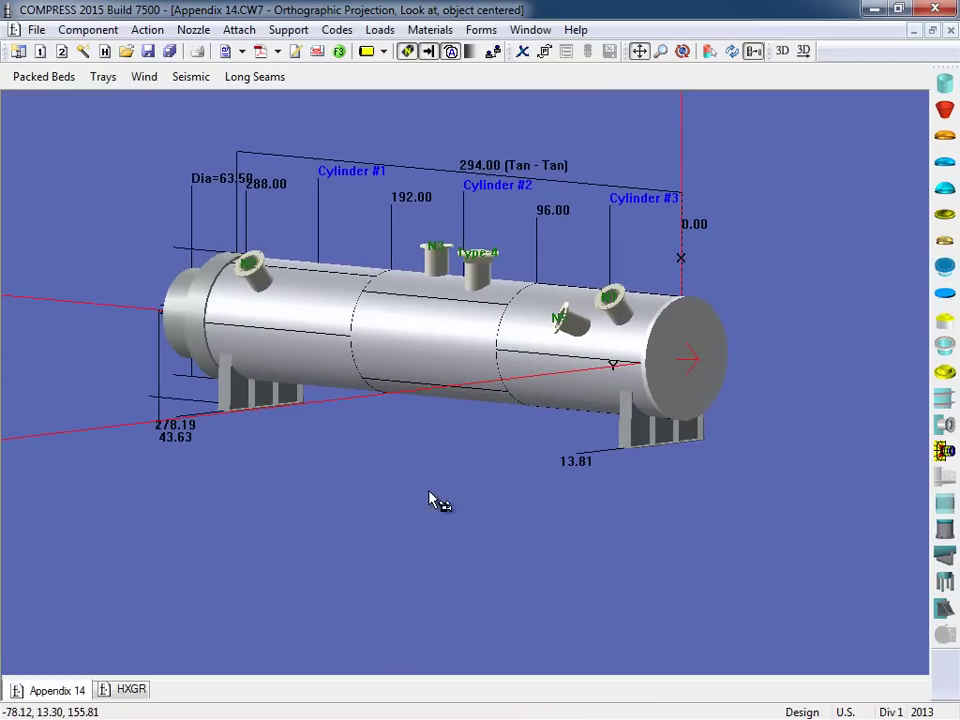
pyautogui.click(686, 349)
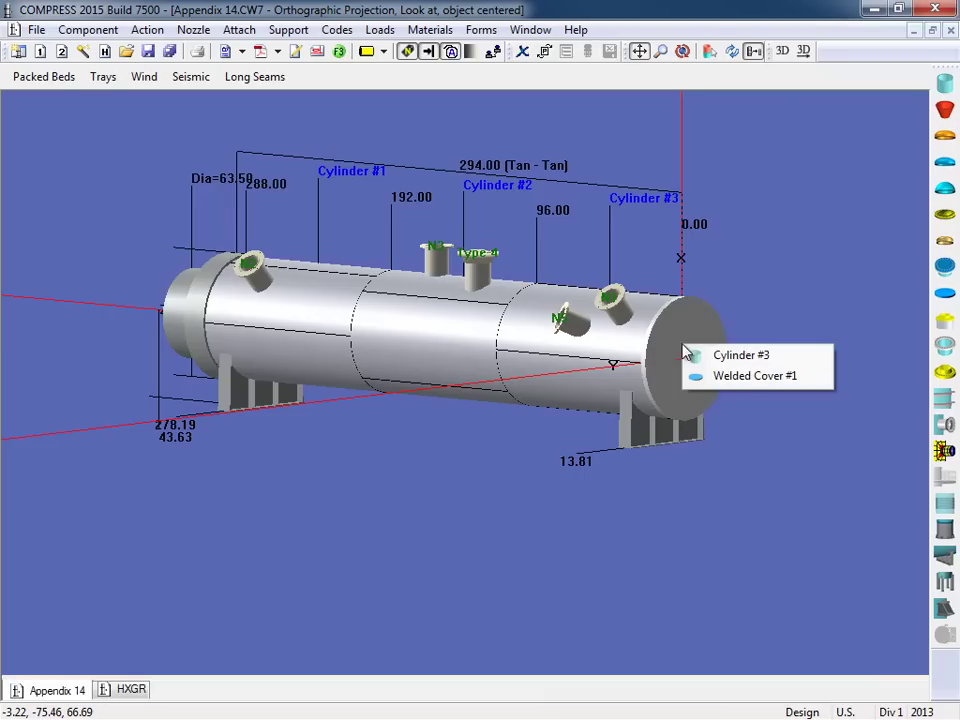
pyautogui.click(760, 376)
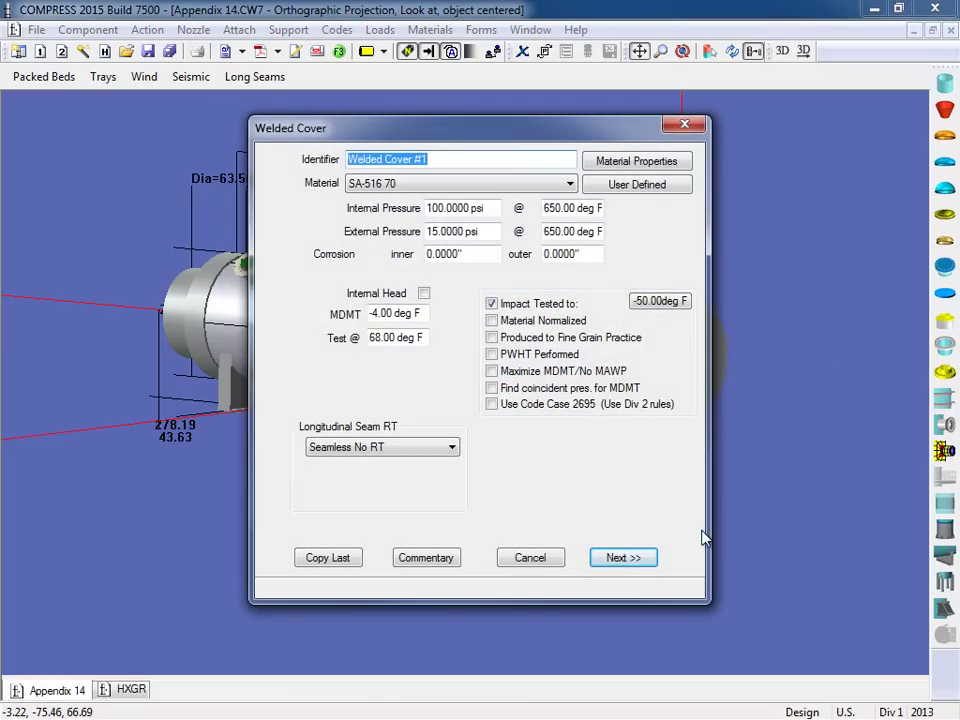
# Step: Keep head sketch (h) C=0.33, switch the corner joint to UW-13.2 Sketch (d), and accept
pyautogui.click(644, 560)
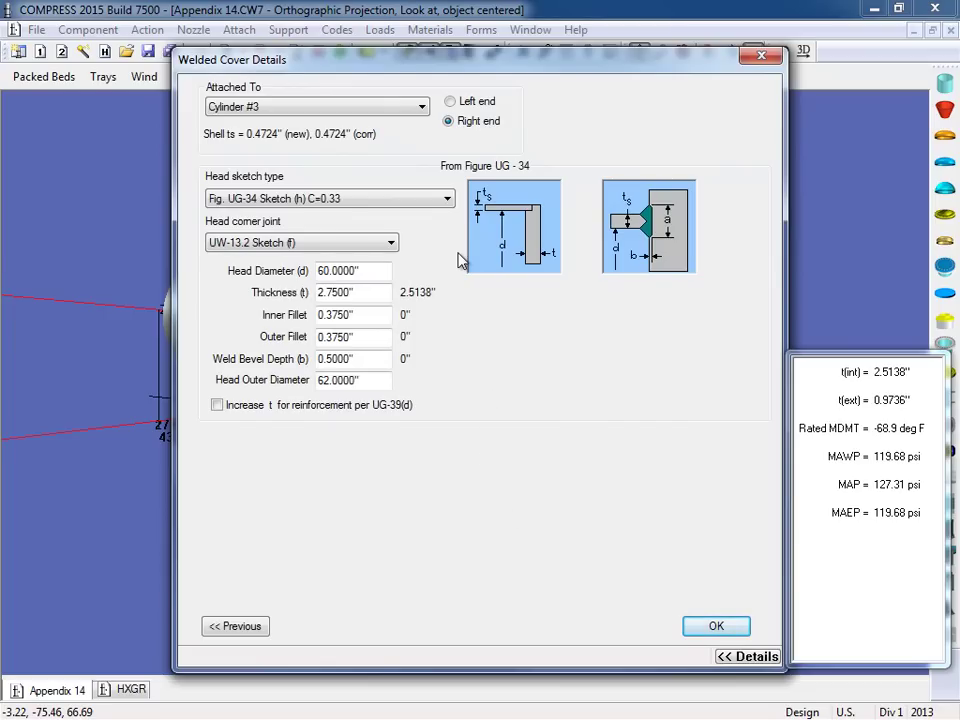
pyautogui.click(447, 200)
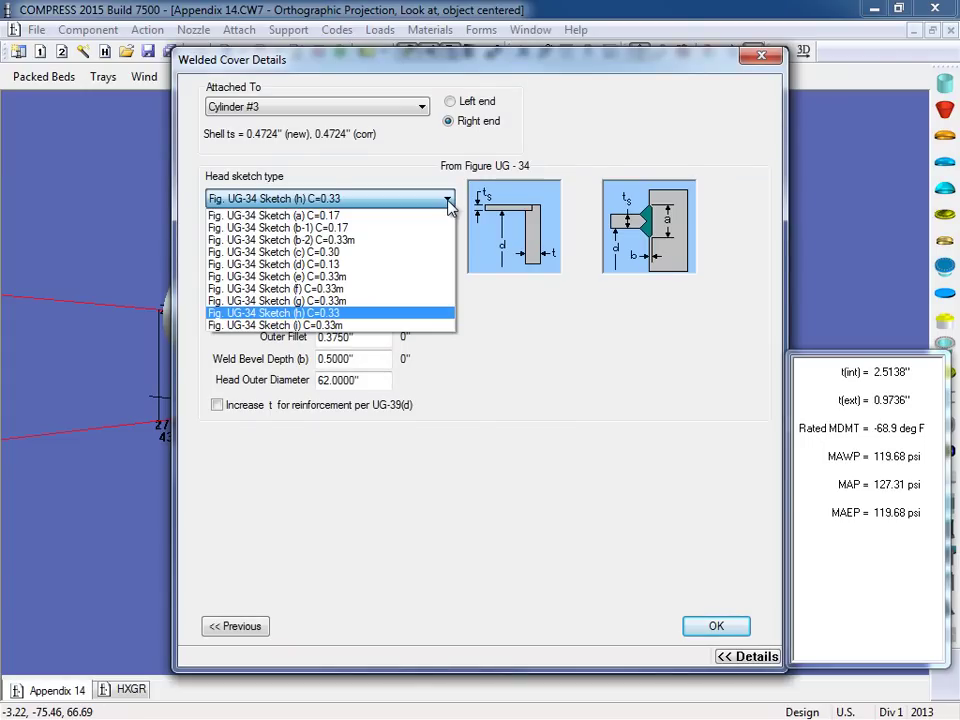
pyautogui.click(428, 313)
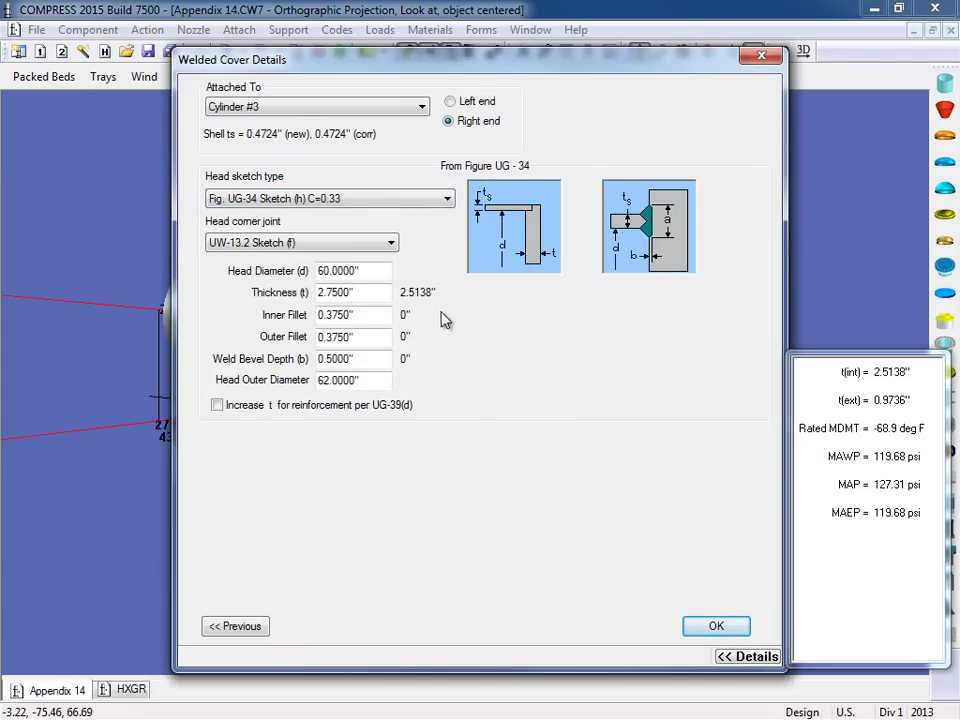
pyautogui.click(392, 245)
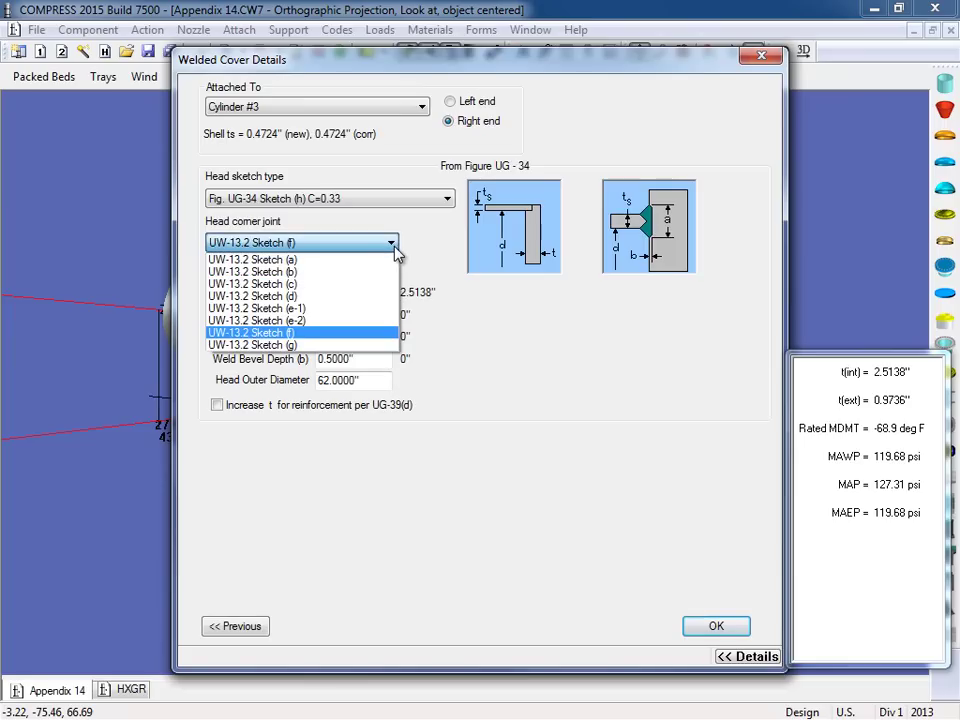
pyautogui.click(380, 300)
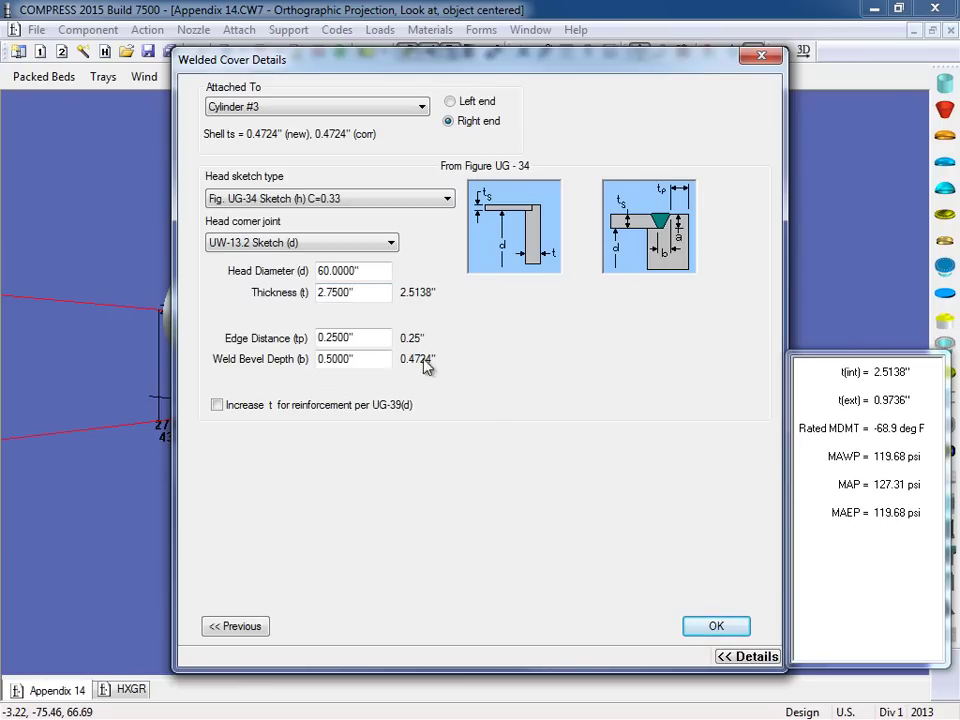
pyautogui.click(376, 340)
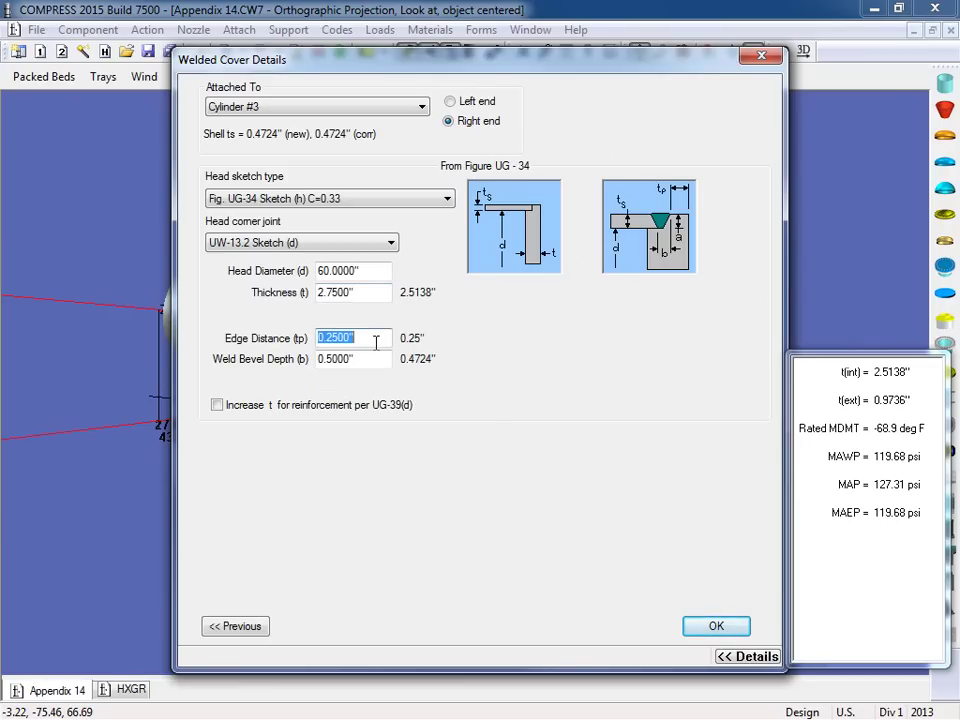
pyautogui.click(378, 363)
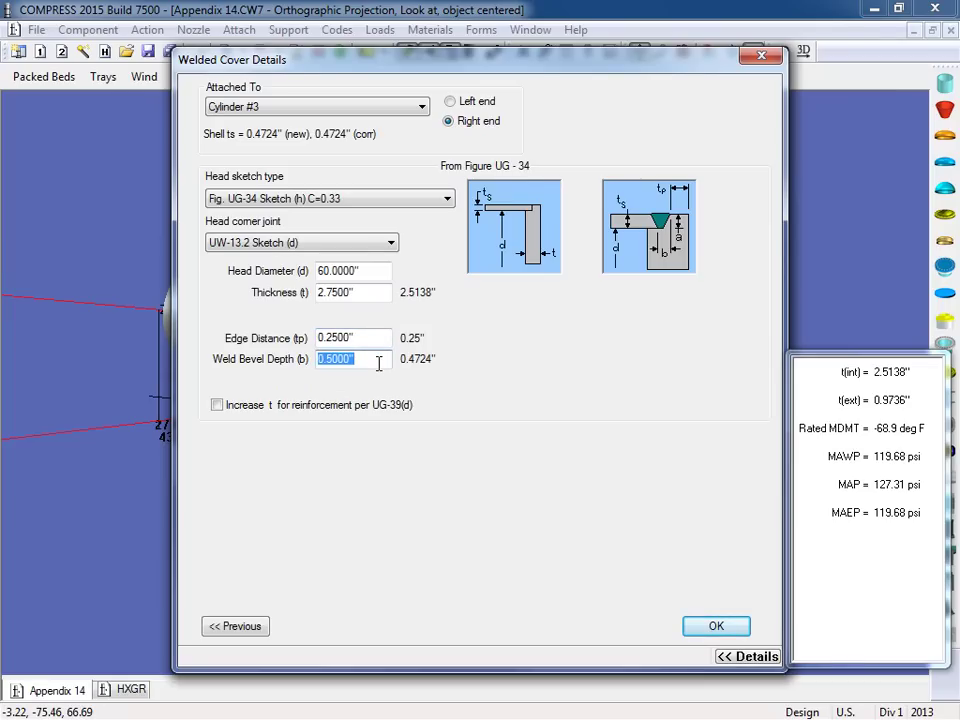
pyautogui.click(378, 363)
pyautogui.click(720, 630)
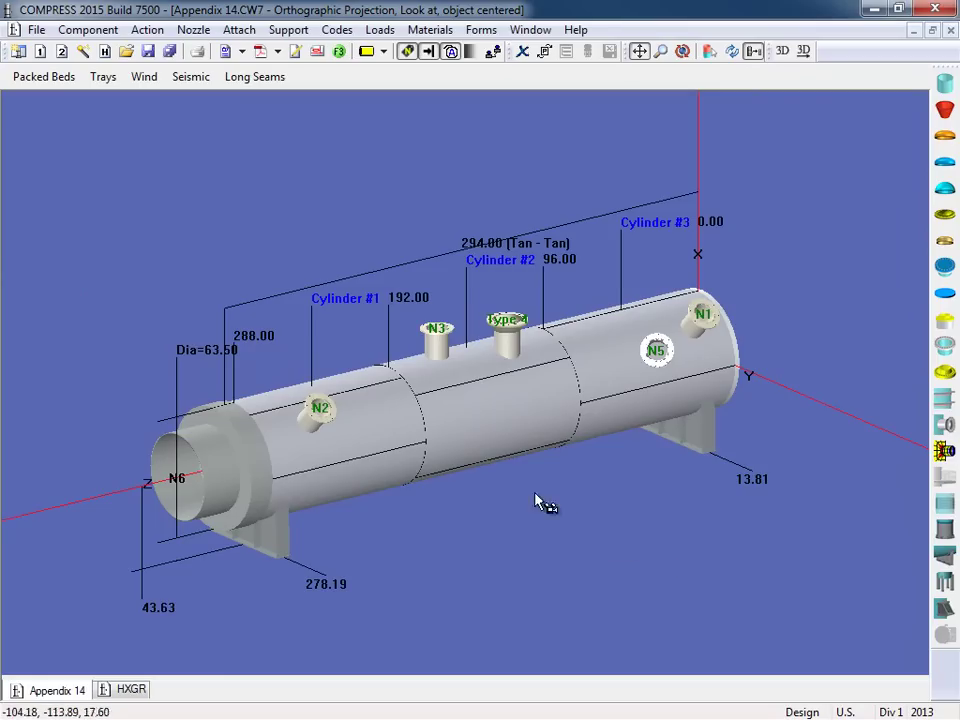
# Step: Run Action > Perform Code Calculations to produce the 198-page design report
pyautogui.click(148, 30)
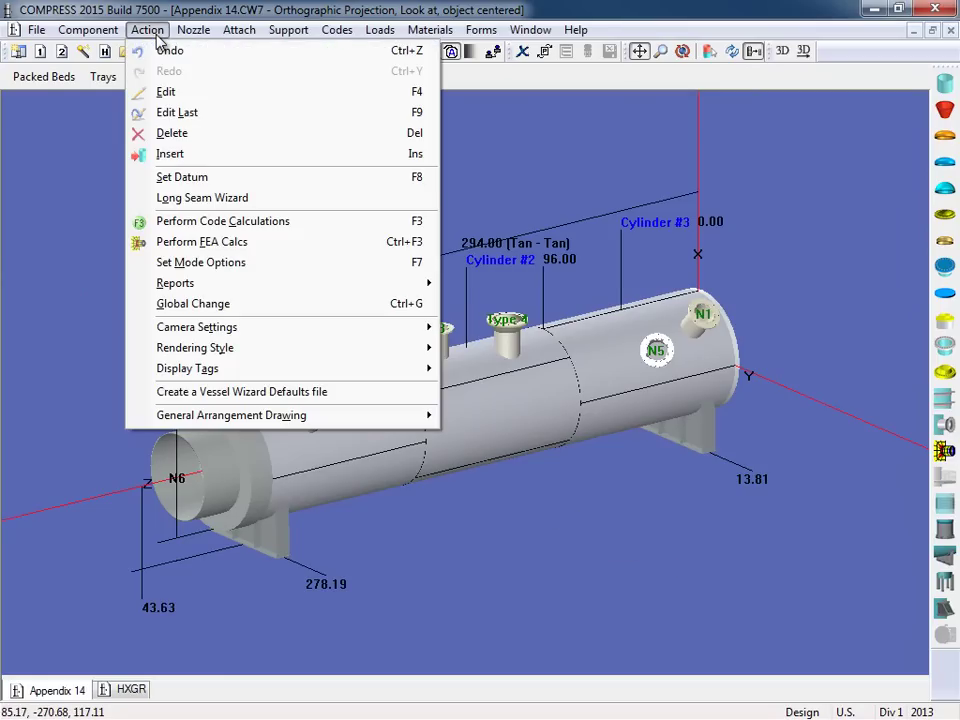
pyautogui.click(305, 226)
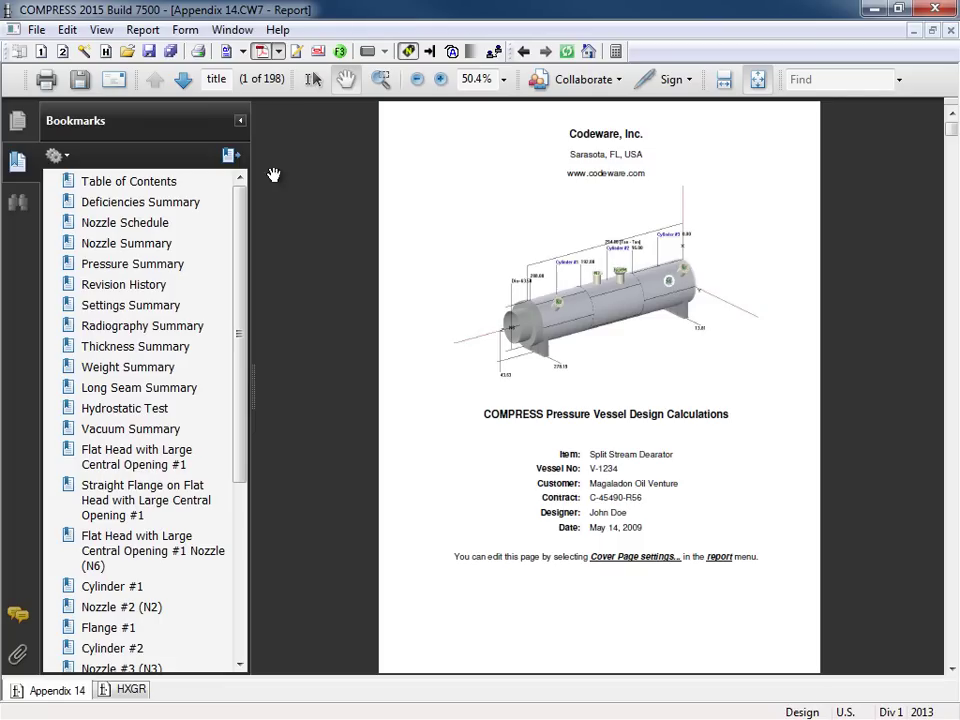
# Step: Show the report as HTML and scroll Cylinder #1's calculations to its MAWP 293.29 psi and MDMT results
pyautogui.click(228, 58)
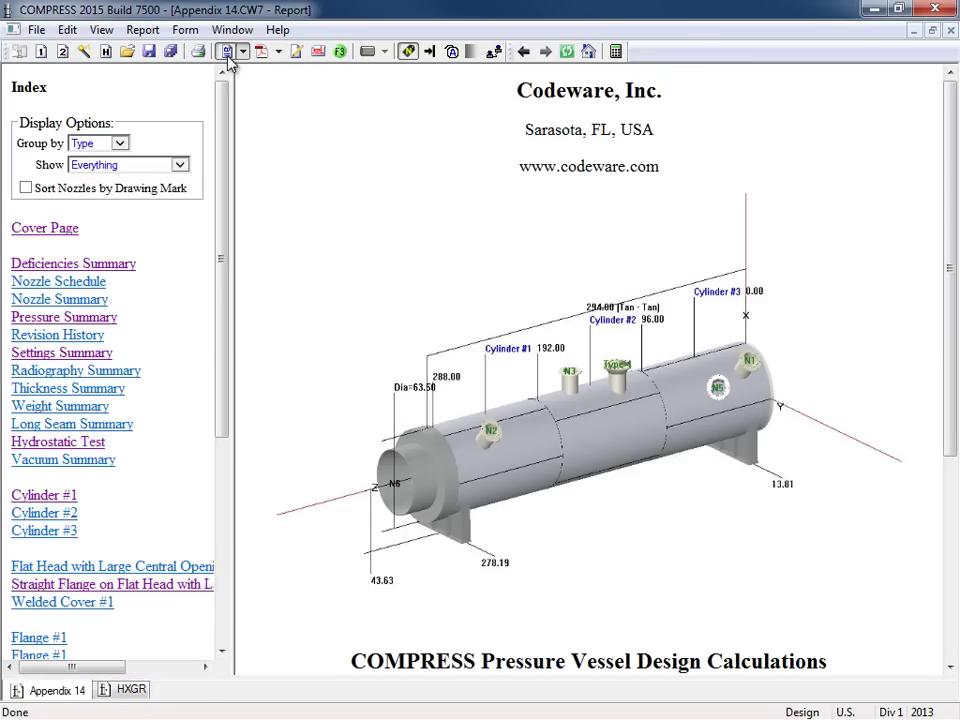
pyautogui.moveTo(224, 122); pyautogui.dragTo(223, 266)
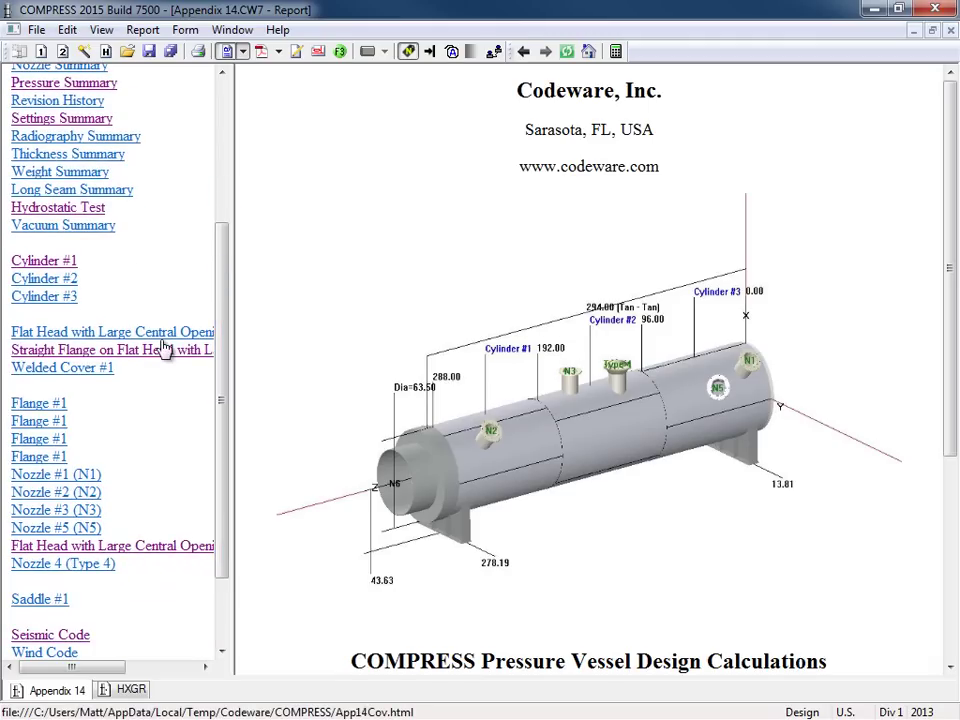
pyautogui.click(63, 262)
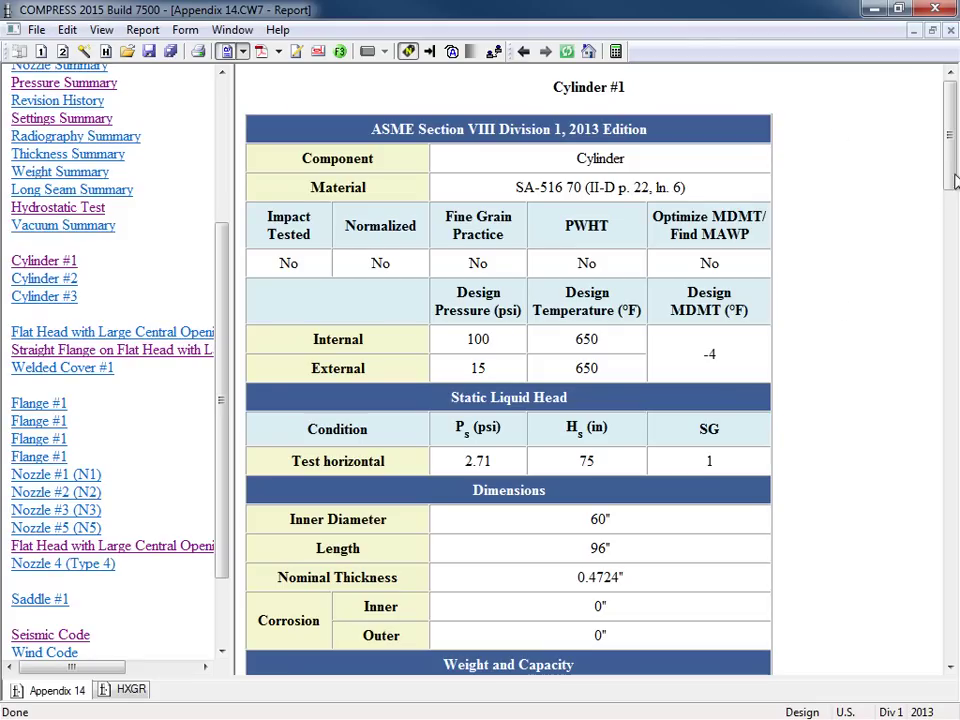
pyautogui.moveTo(951, 140); pyautogui.dragTo(955, 304)
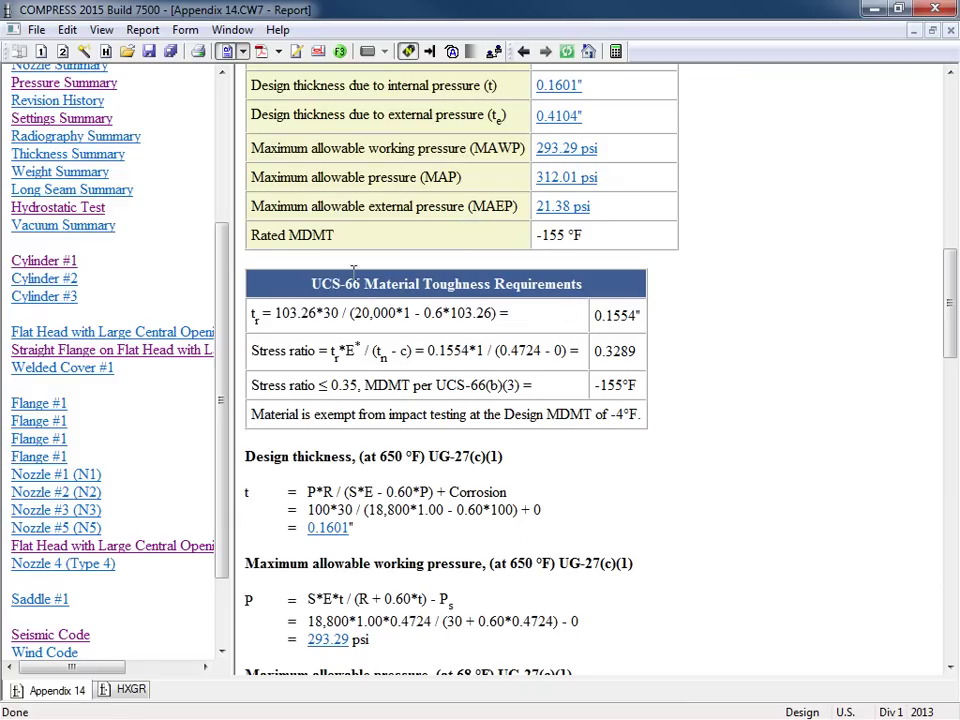
# Step: Open Report Defaults and cancel without changing any settings
pyautogui.click(143, 30)
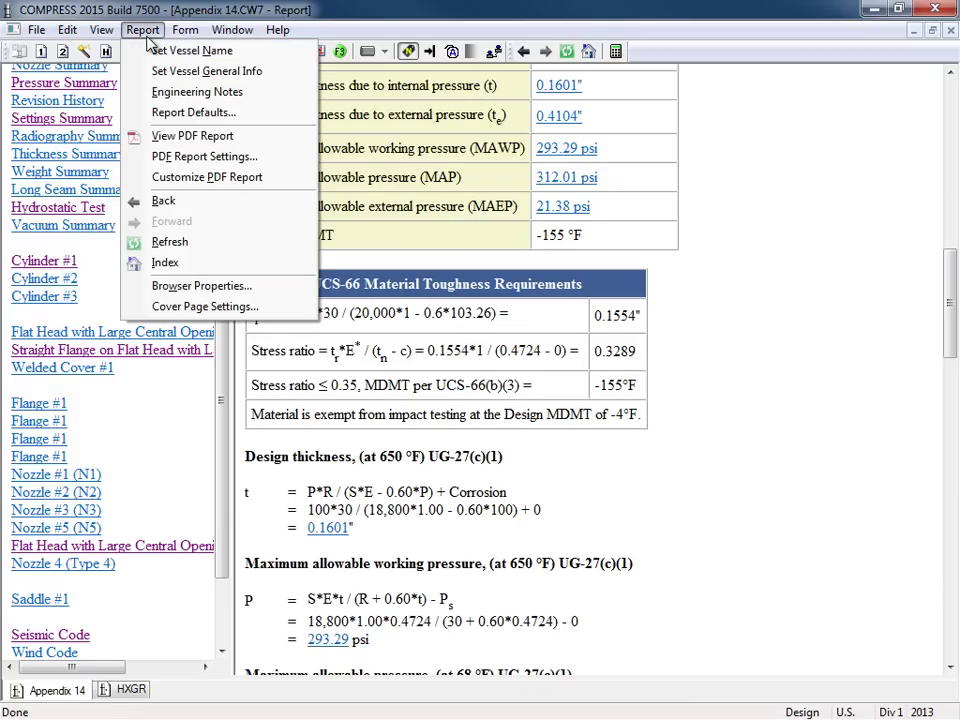
pyautogui.click(253, 124)
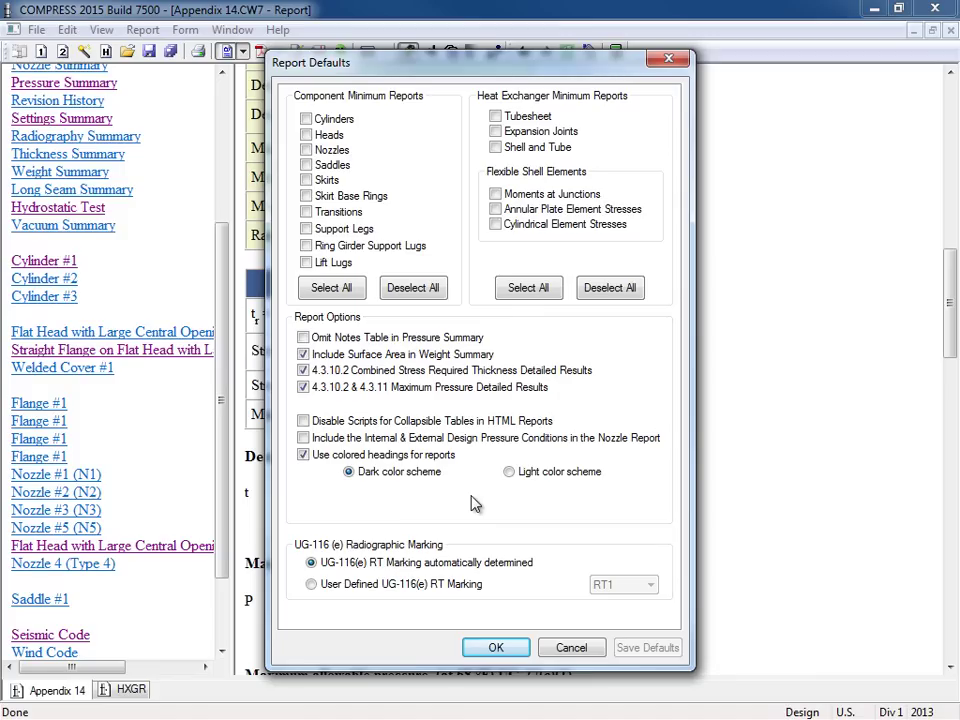
pyautogui.click(556, 654)
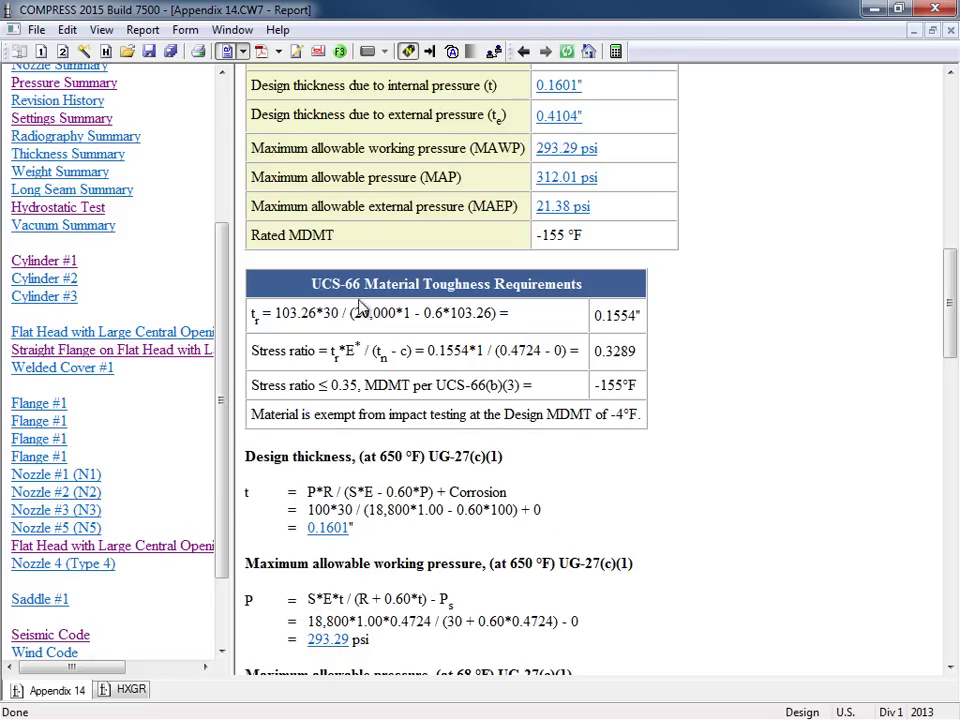
# Step: Go back from the report to the 3D vessel model and pan the view up and right
pyautogui.click(227, 56)
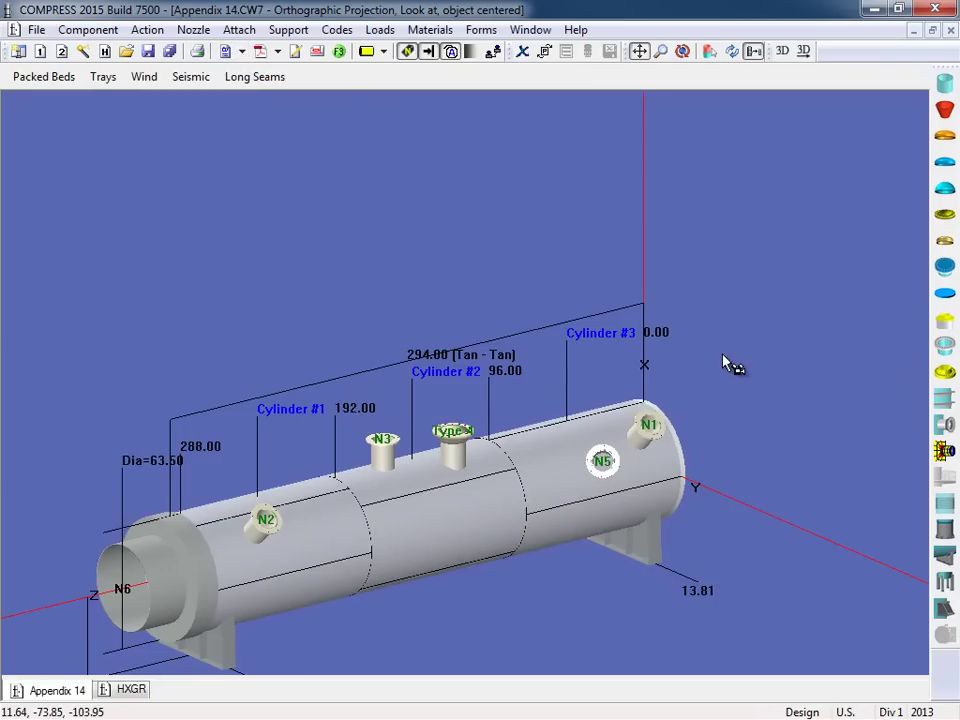
pyautogui.moveTo(729, 364); pyautogui.dragTo(778, 228)
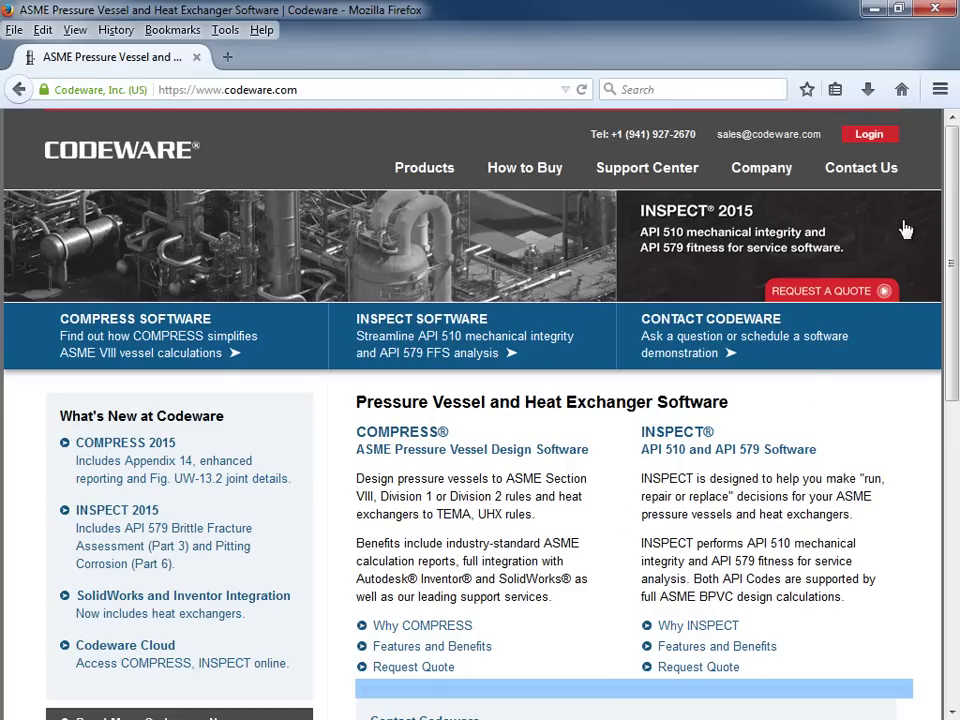
# Step: Go from client login to the Codeware Cloud log-on page and enter the account e-mail and password
pyautogui.click(893, 137)
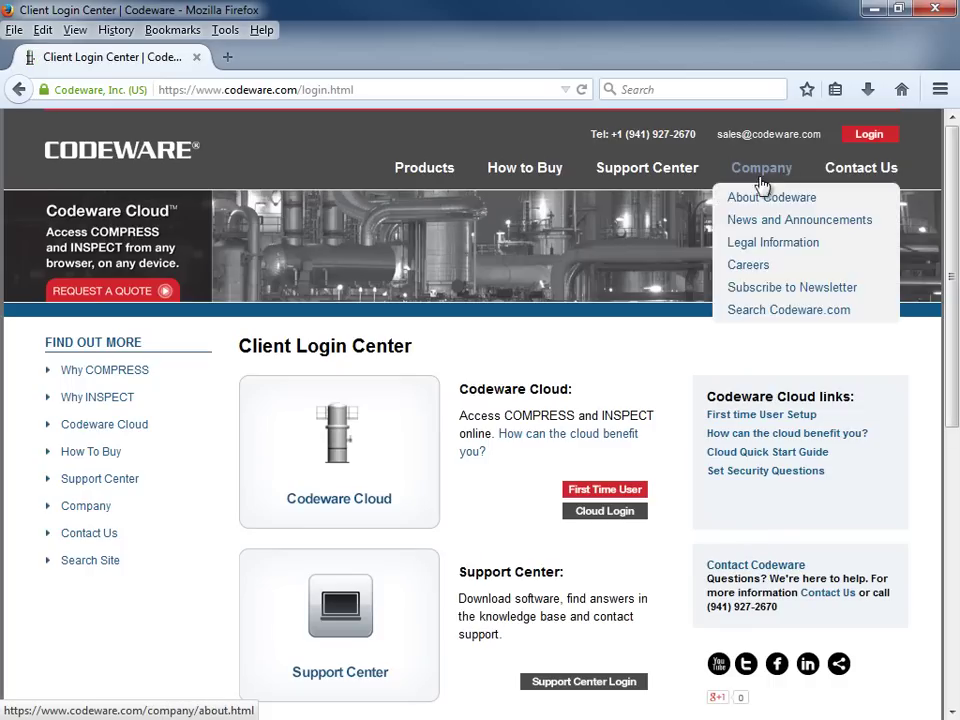
pyautogui.click(381, 440)
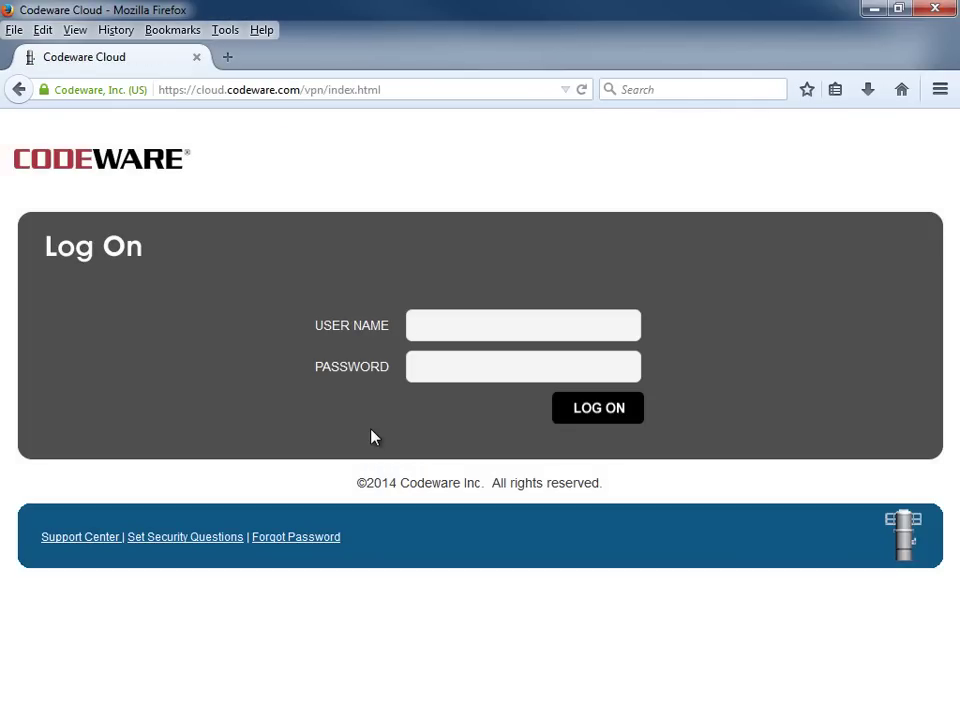
pyautogui.write('demo@codewar')
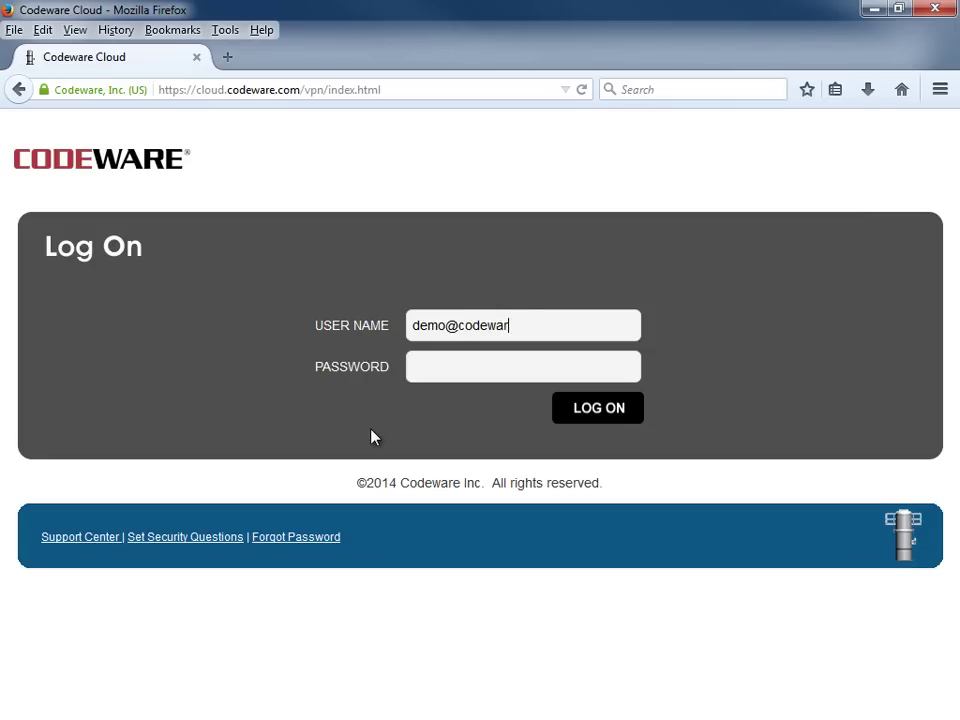
pyautogui.write('e.demo')
pyautogui.press('Tab')
pyautogui.write('demo')
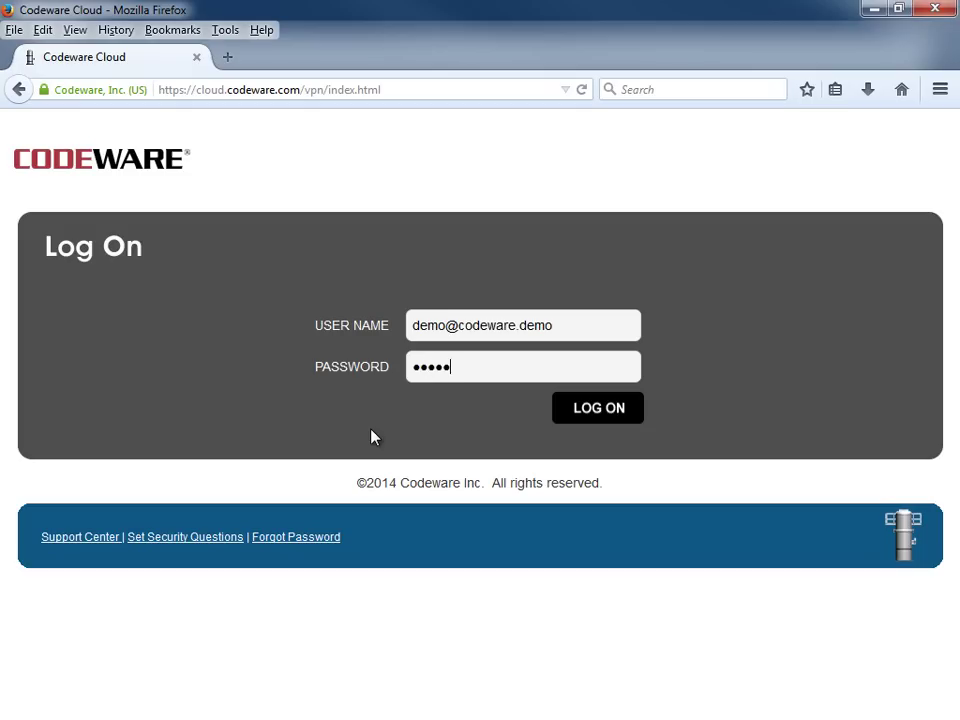
pyautogui.write('123456')
# Step: Log on to Codeware Cloud and launch COMPRESS 2015 Build 7500 from Quick Launch
pyautogui.click(601, 412)
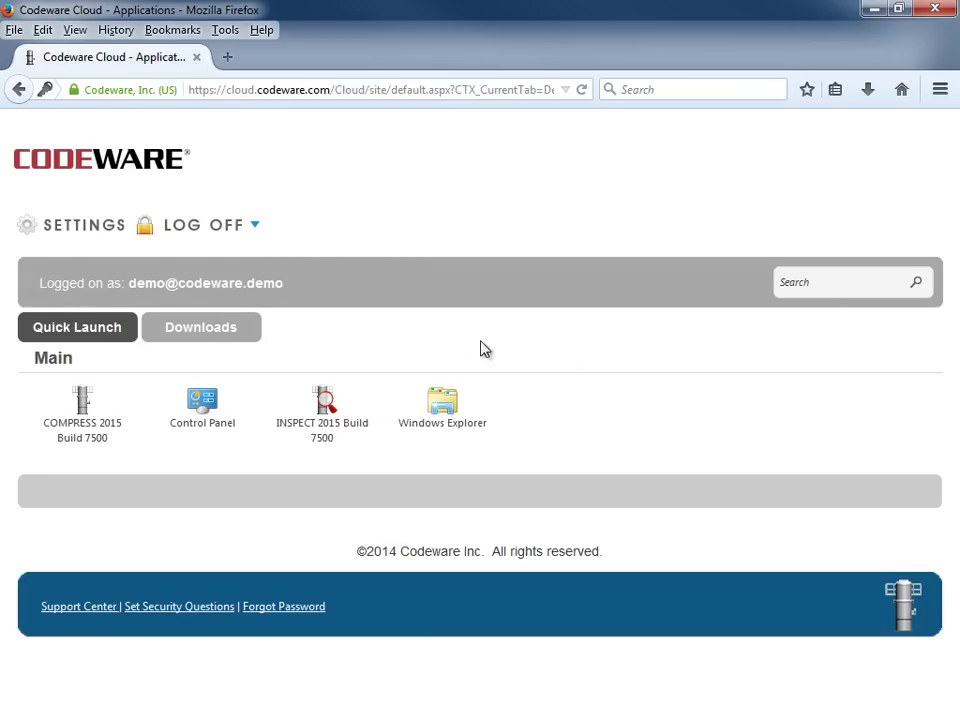
pyautogui.click(82, 433)
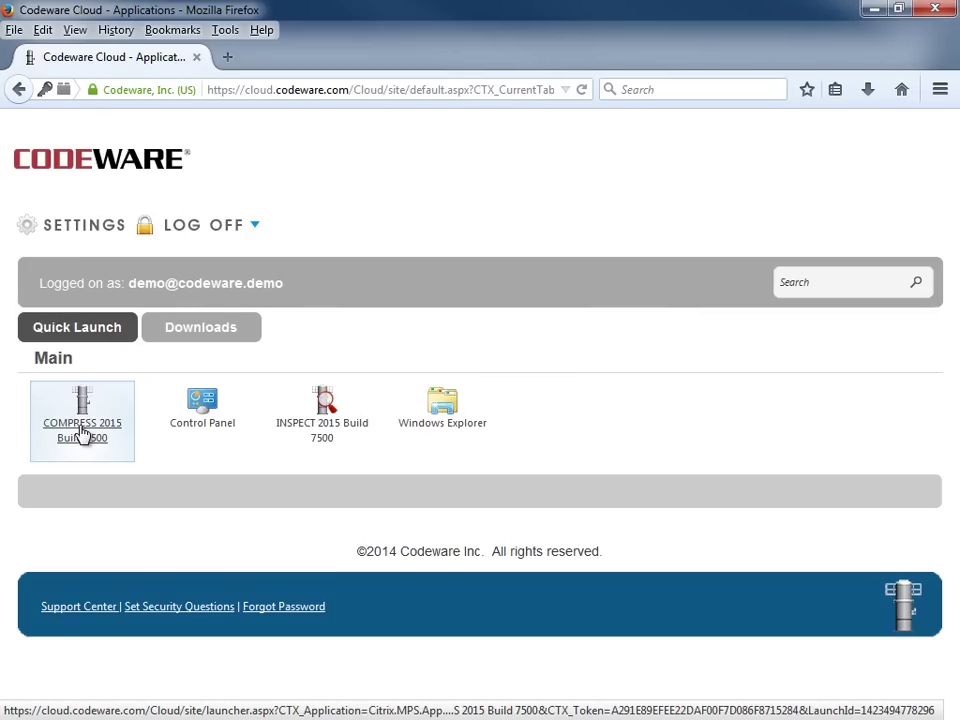
pyautogui.click(82, 435)
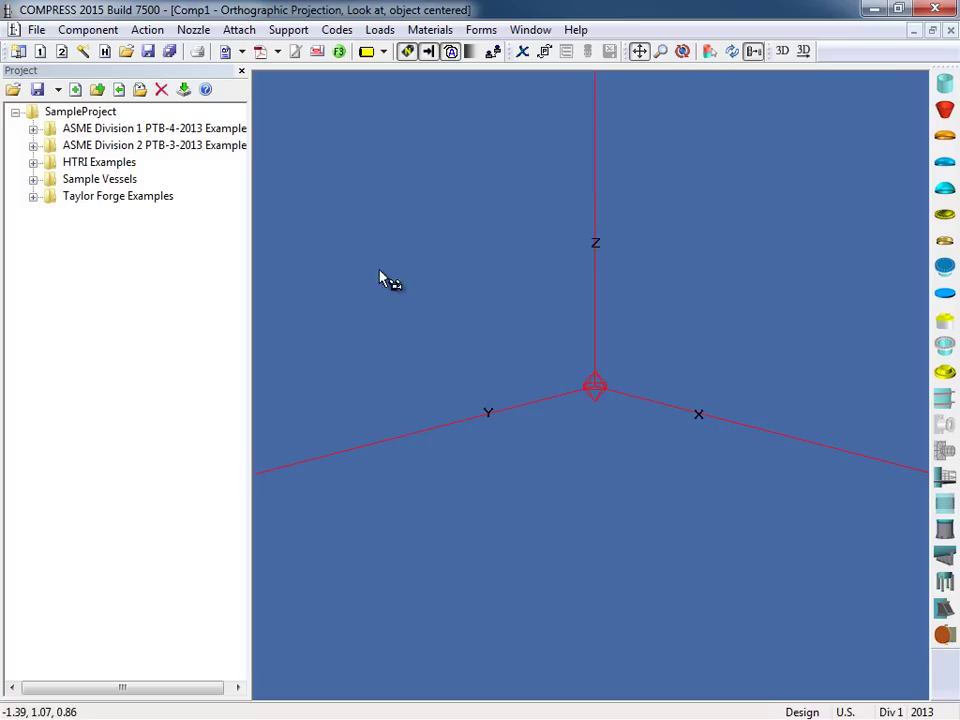
# Step: Expand Sample Vessels in the Project tree and open V01.CW7
pyautogui.click(33, 180)
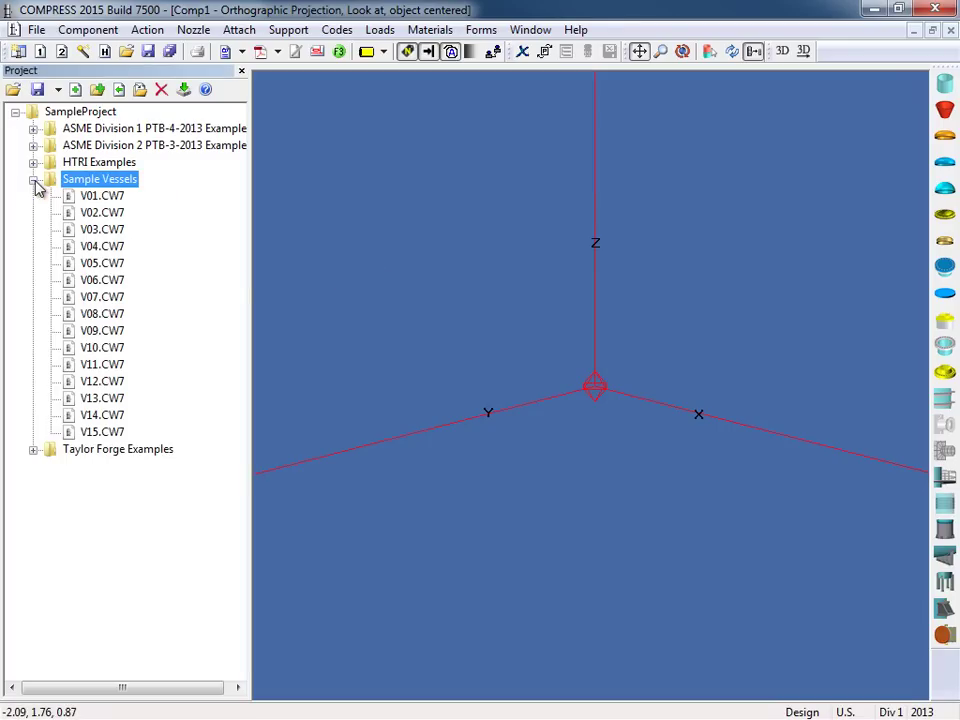
pyautogui.doubleClick(114, 197)
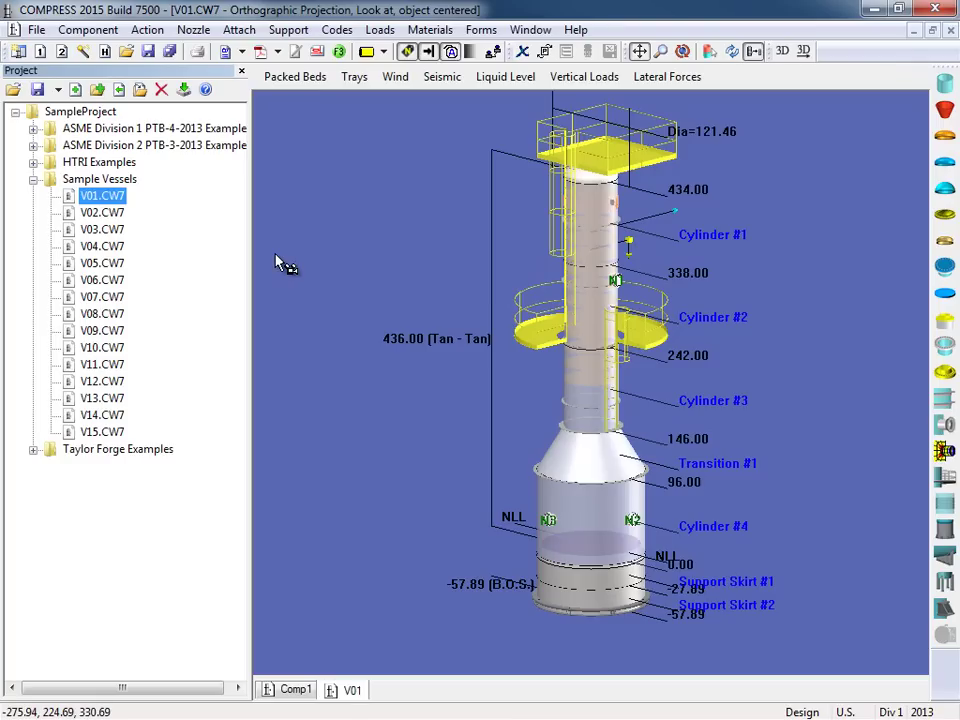